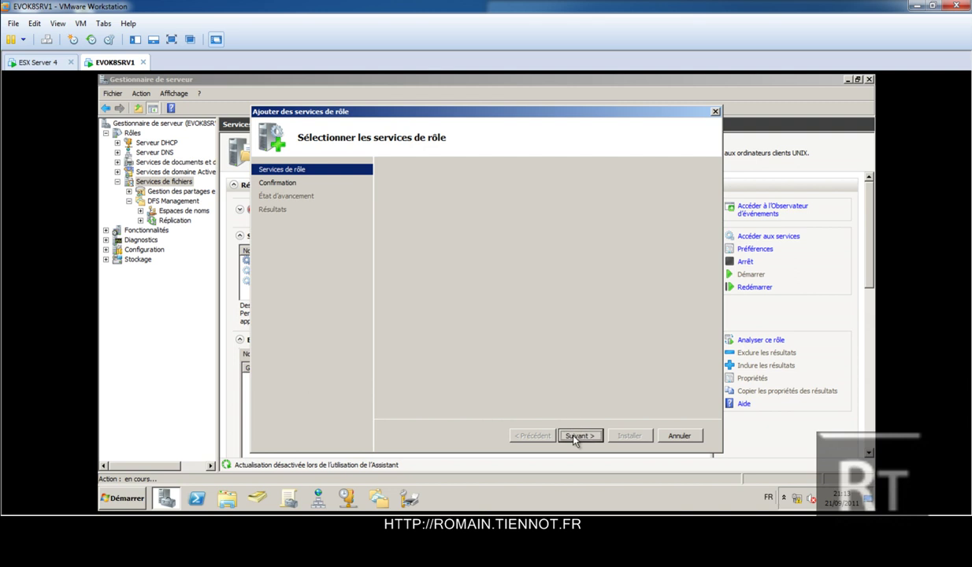
Install the Services for NFS role service, dismiss the Windows Update warning, and close the wizard.
click(630, 435)
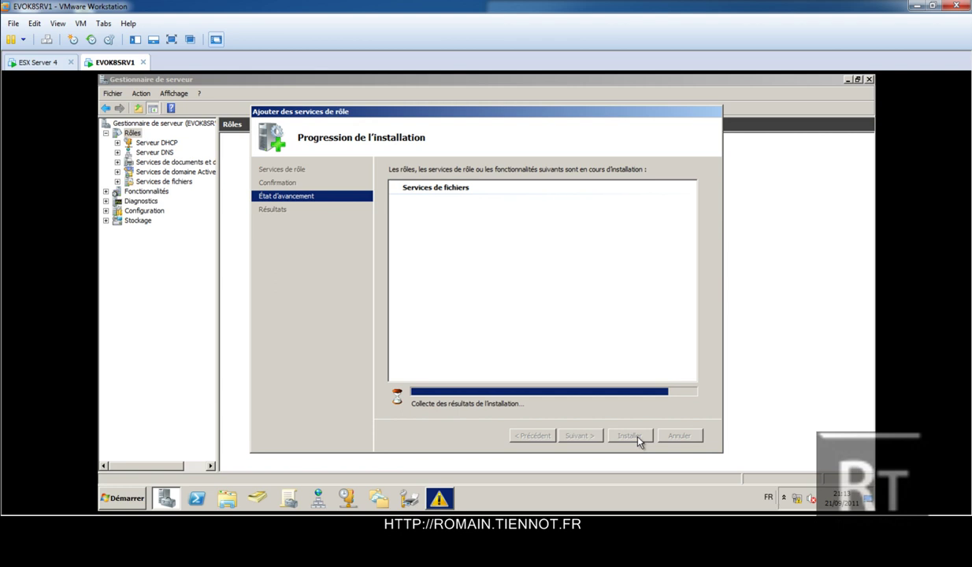
click(438, 501)
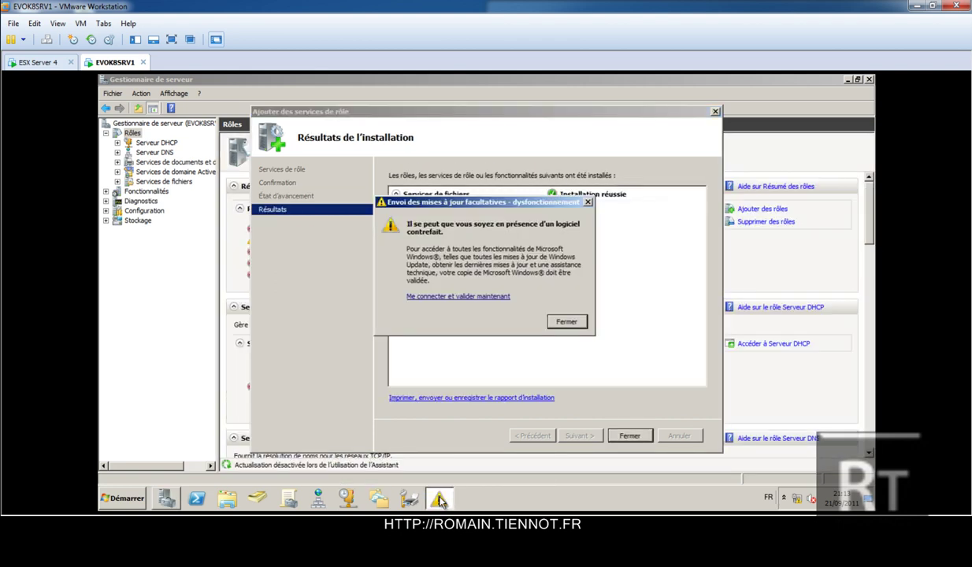
click(555, 319)
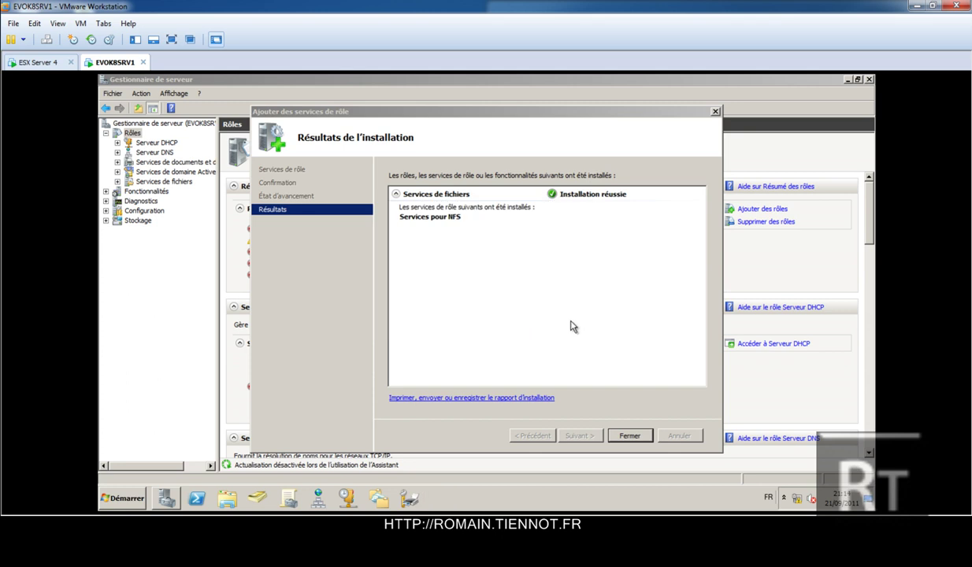
click(627, 435)
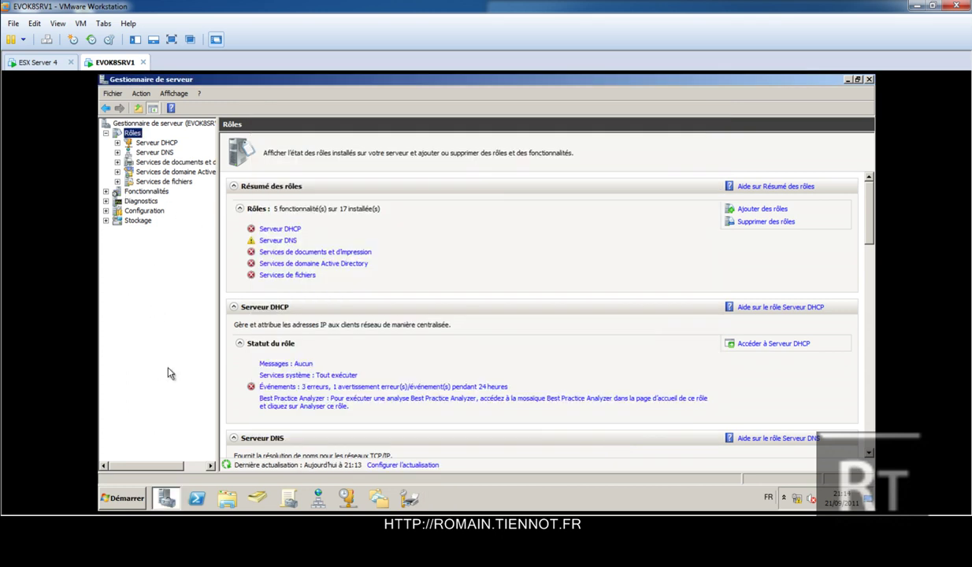
Open Local Disk (C:) from Computer in Windows Explorer.
click(138, 499)
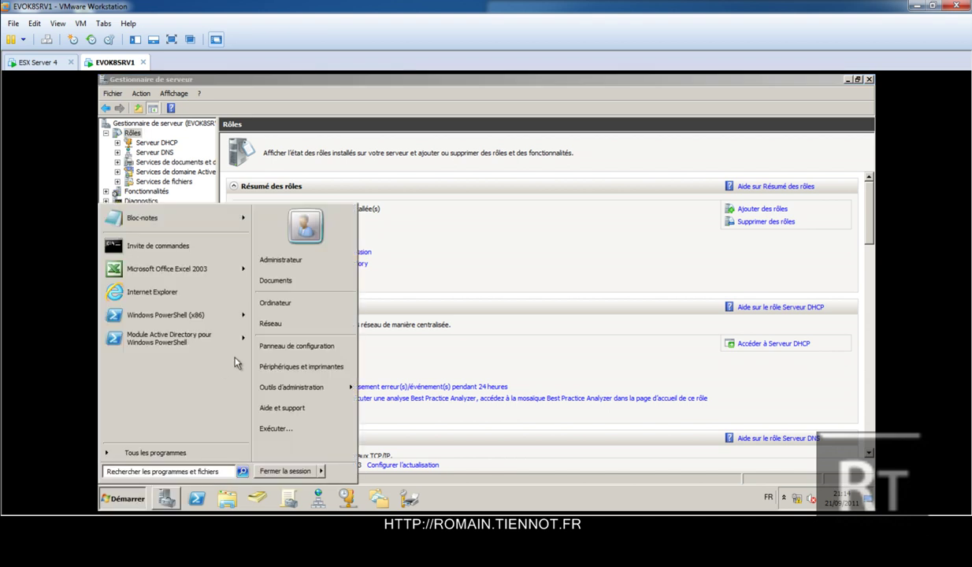
click(289, 307)
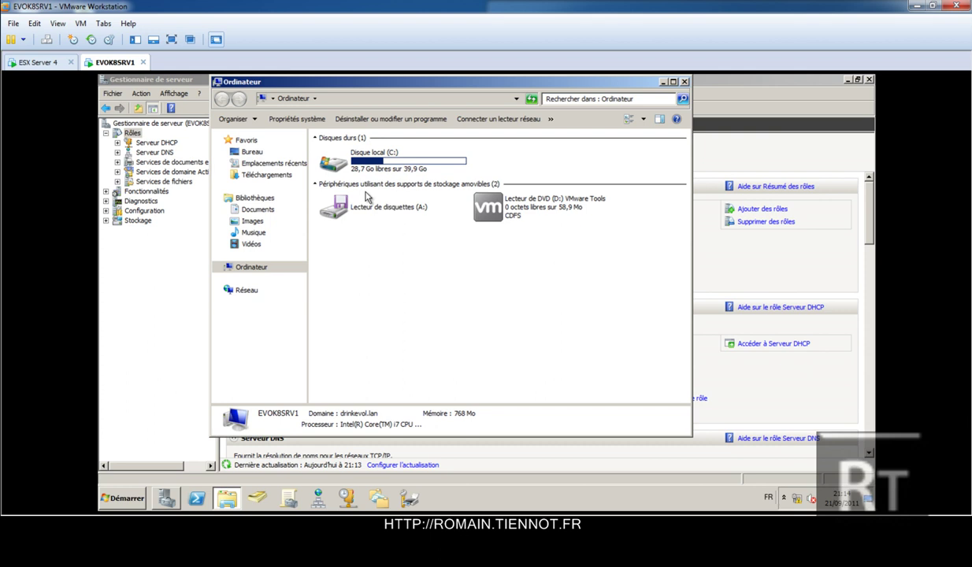
double_click(416, 170)
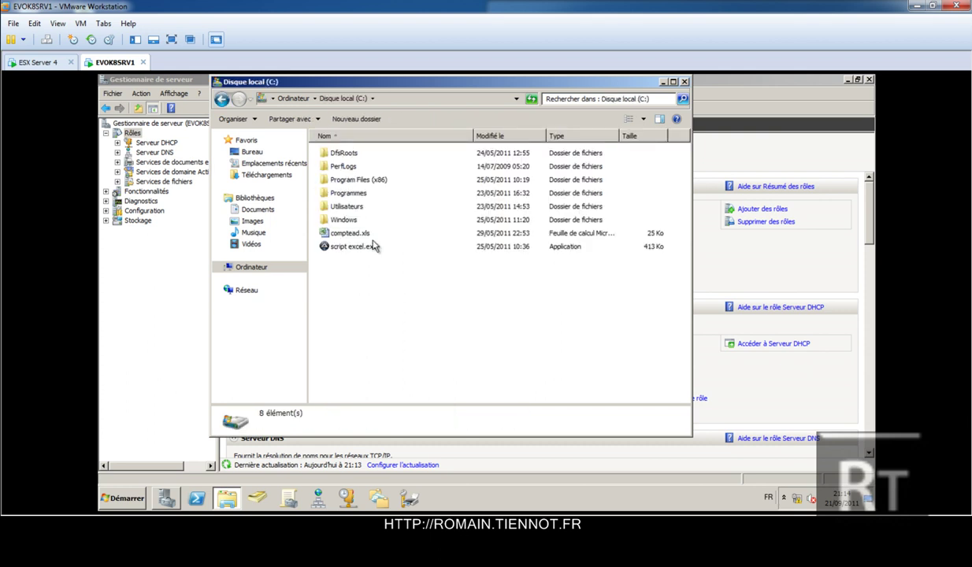
Create a new folder named ESXI at the root of C: and open its Properties.
right_click(365, 281)
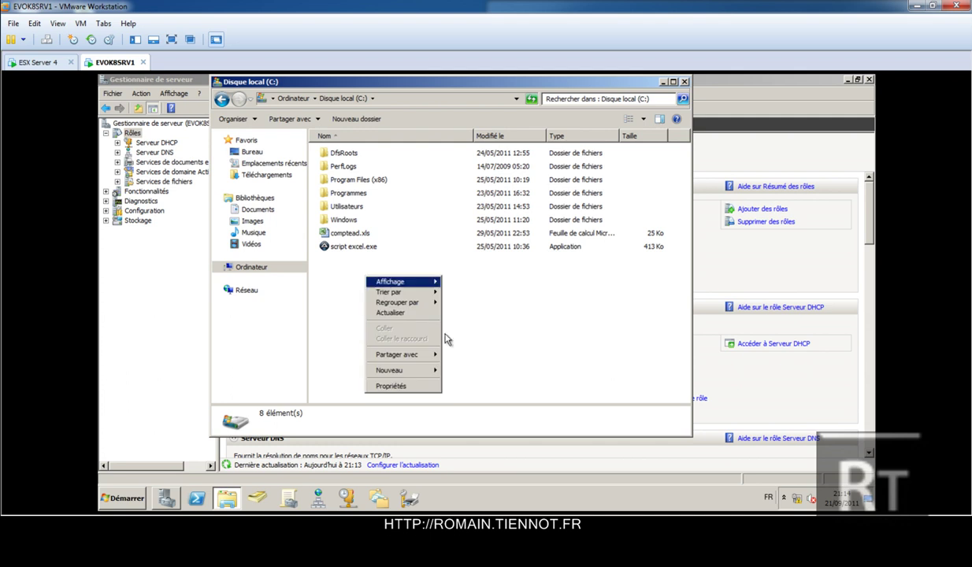
click(446, 373)
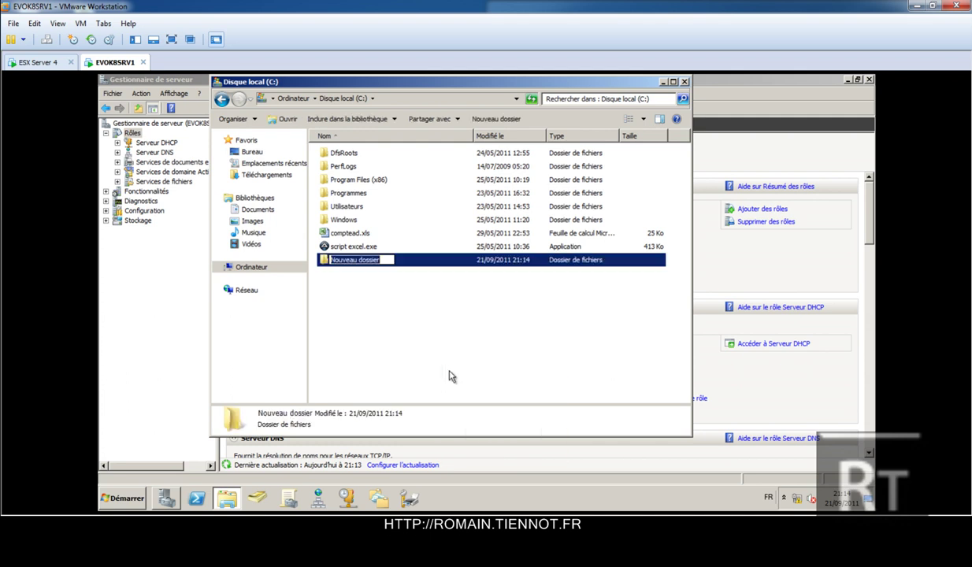
text(ESXI)
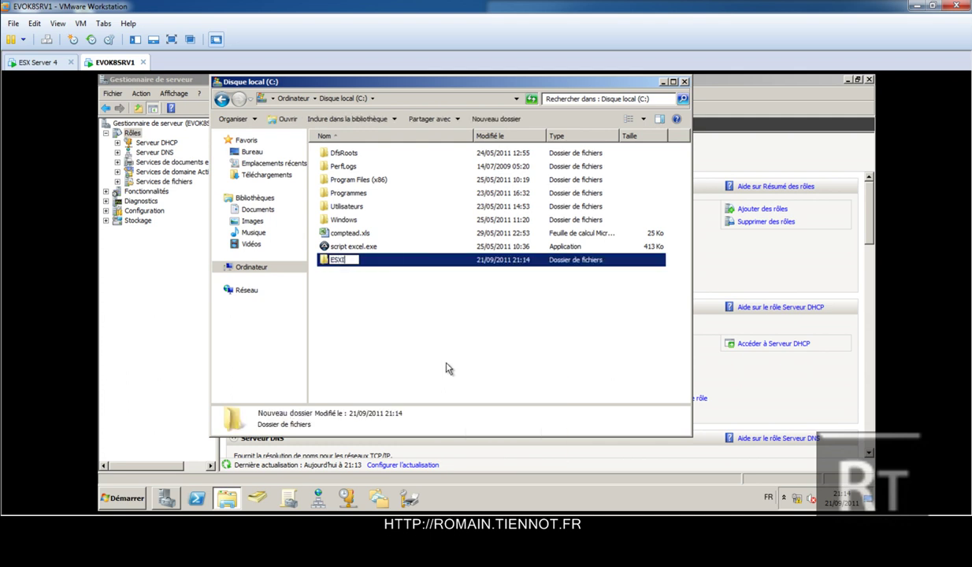
key(Return)
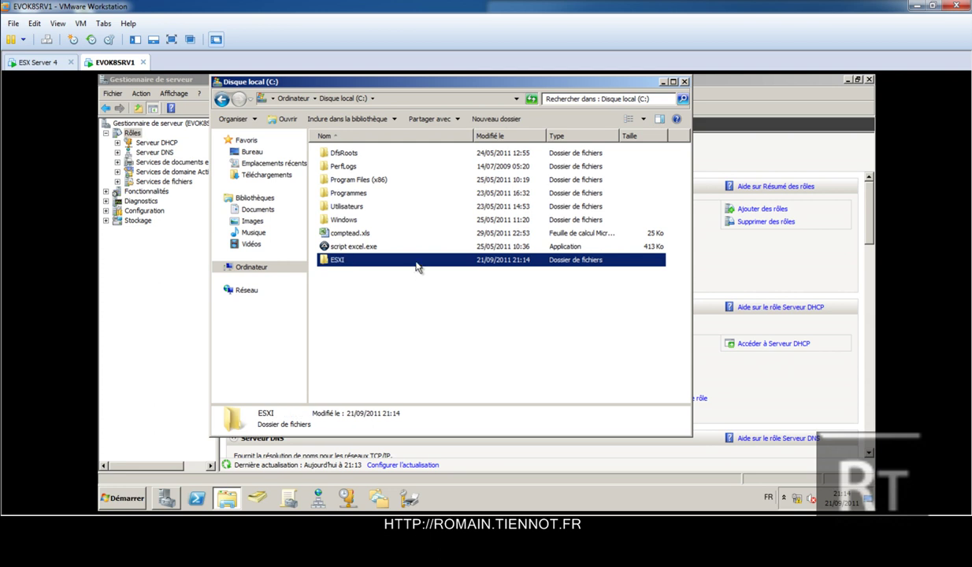
right_click(414, 264)
click(438, 409)
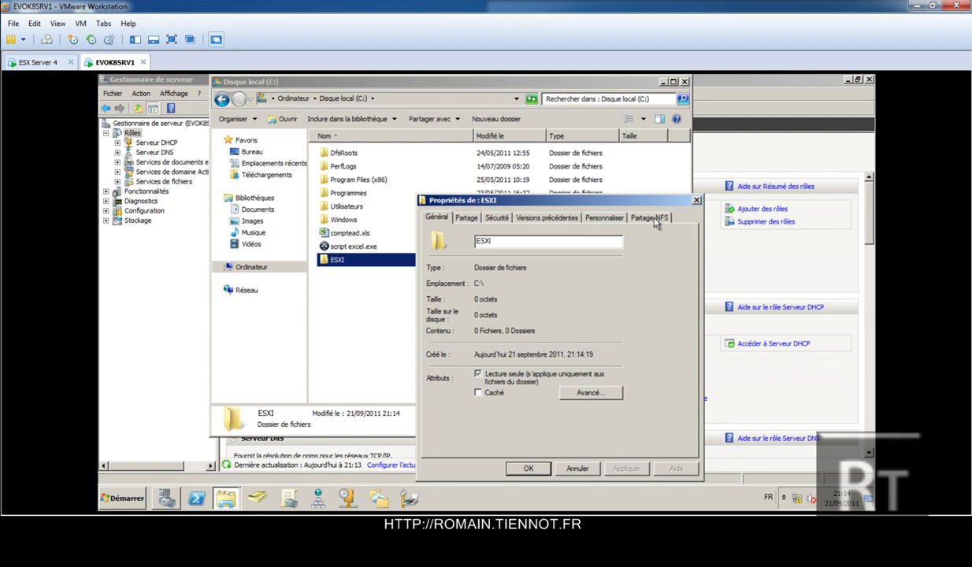
Share ESXI over NFS with both Kerberos boxes cleared and anonymous access (UID/GID -2) enabled.
click(633, 213)
click(502, 361)
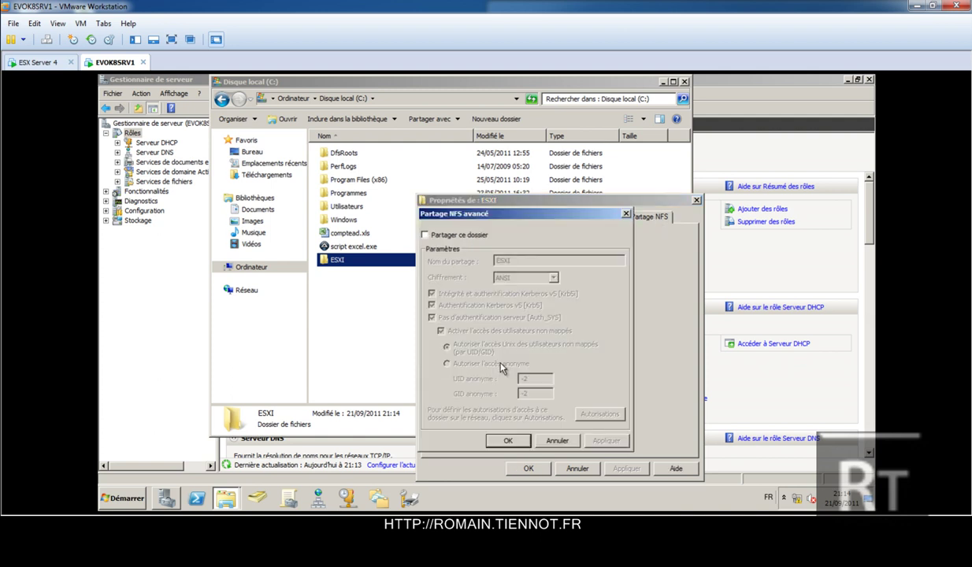
click(455, 234)
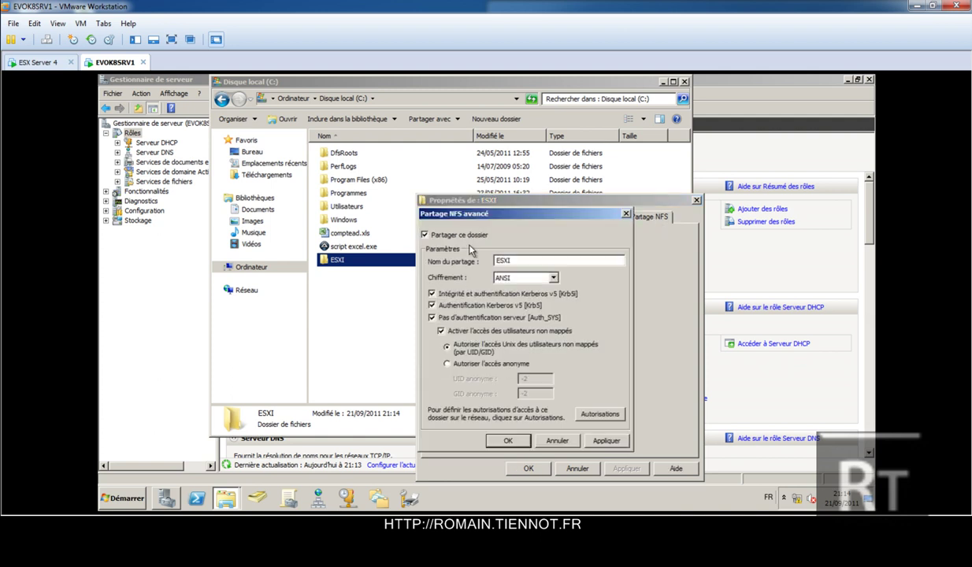
click(485, 295)
click(481, 306)
click(446, 363)
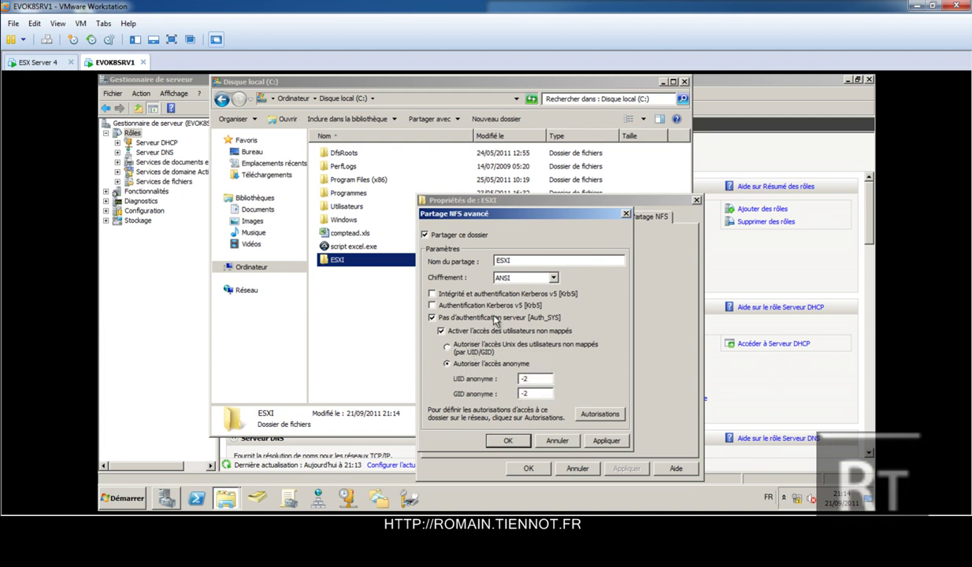
Set the NFS share permissions to read-write for all computers with root access allowed.
click(599, 414)
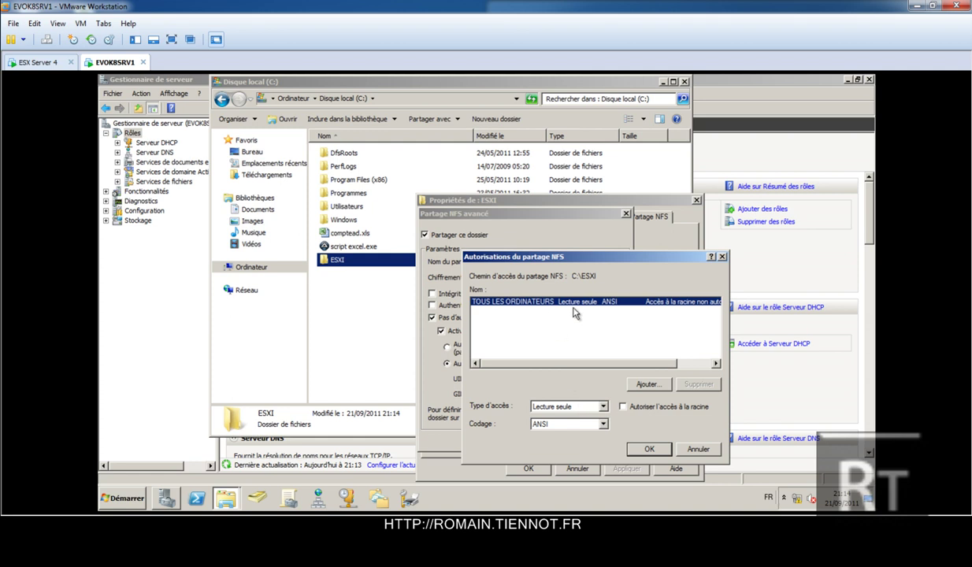
click(575, 407)
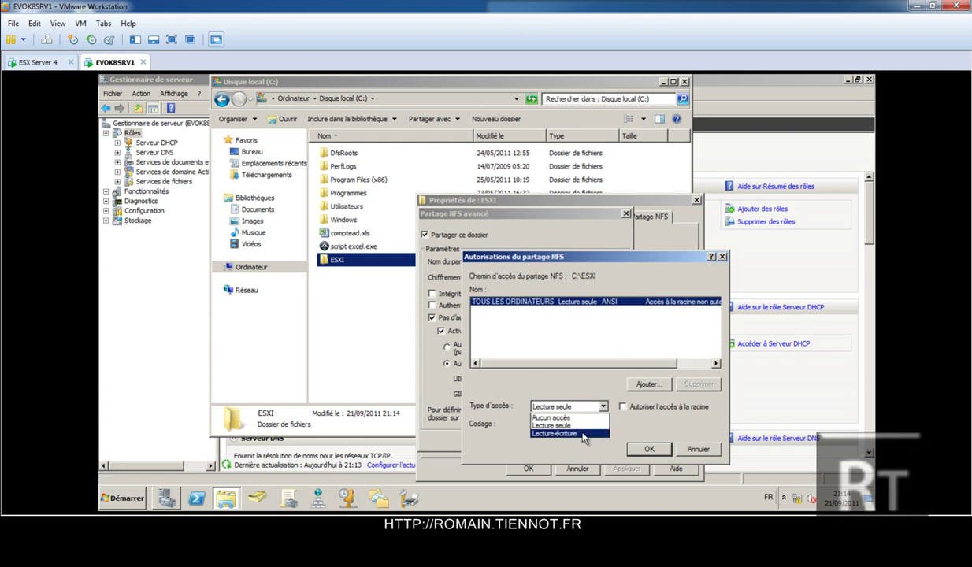
click(583, 434)
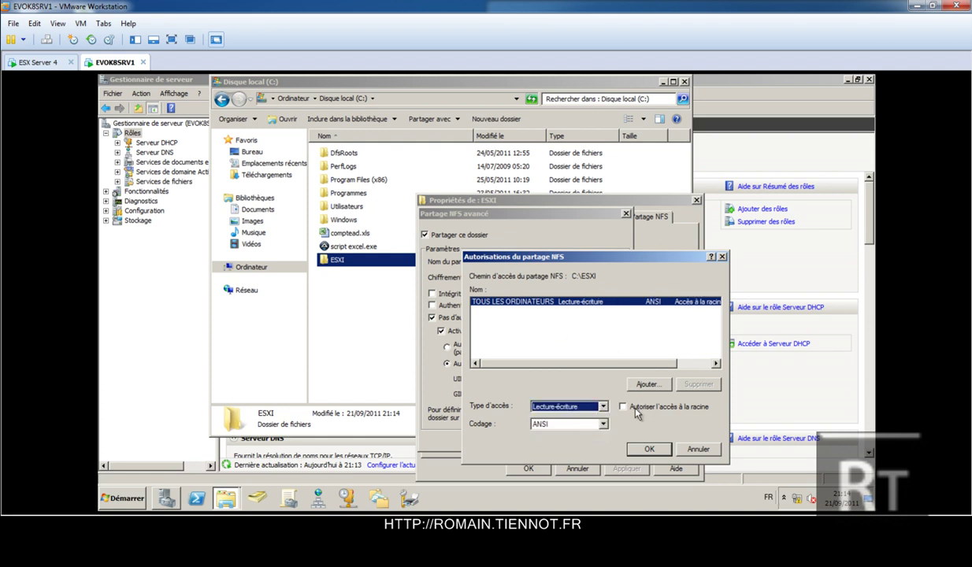
click(635, 409)
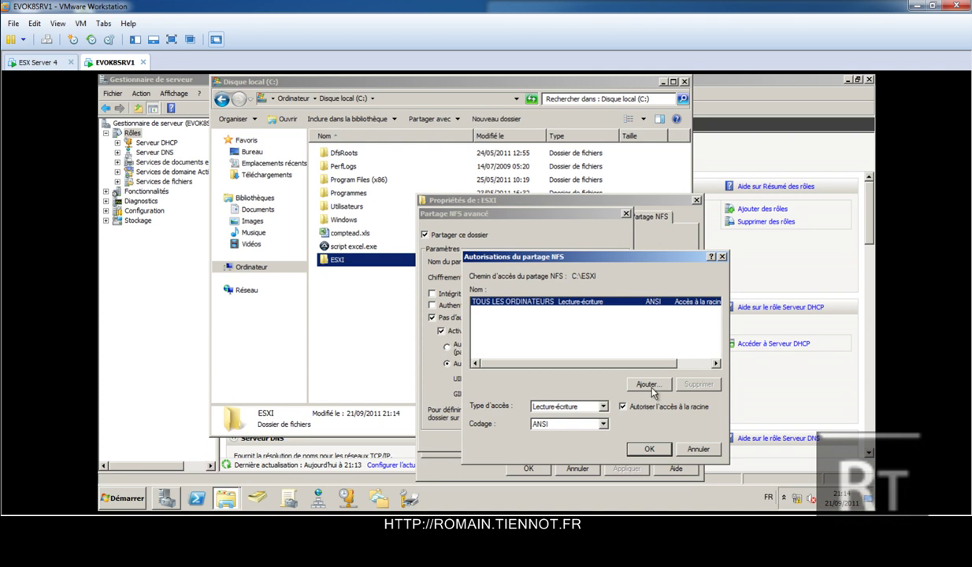
click(650, 385)
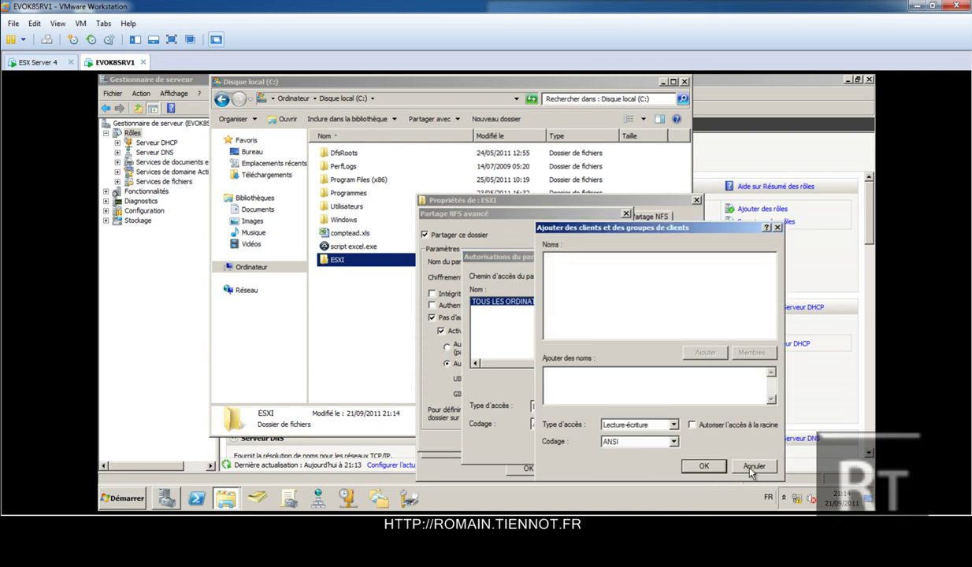
click(751, 470)
click(644, 454)
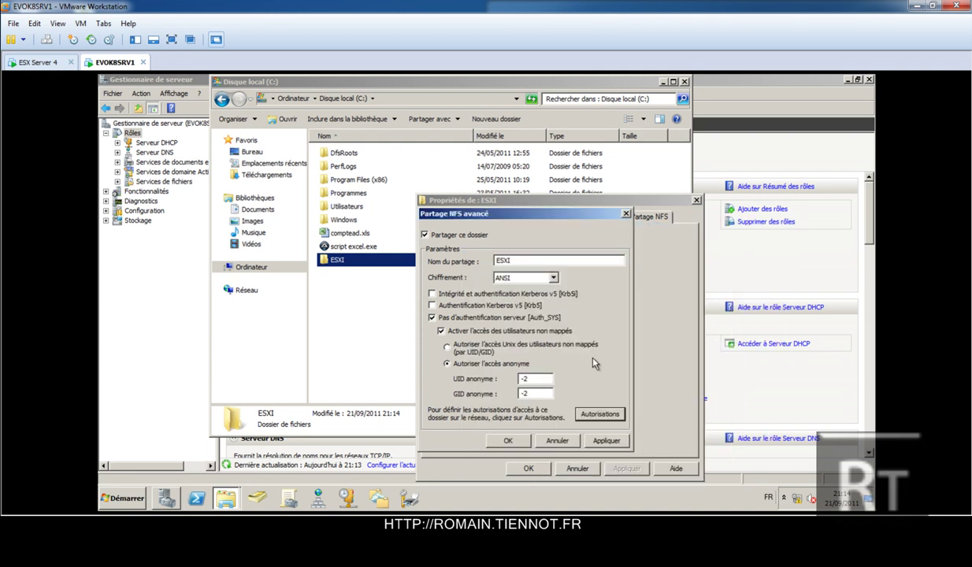
Apply the NFS sharing settings, close the ESXI properties, and switch to vSphere Client.
click(520, 442)
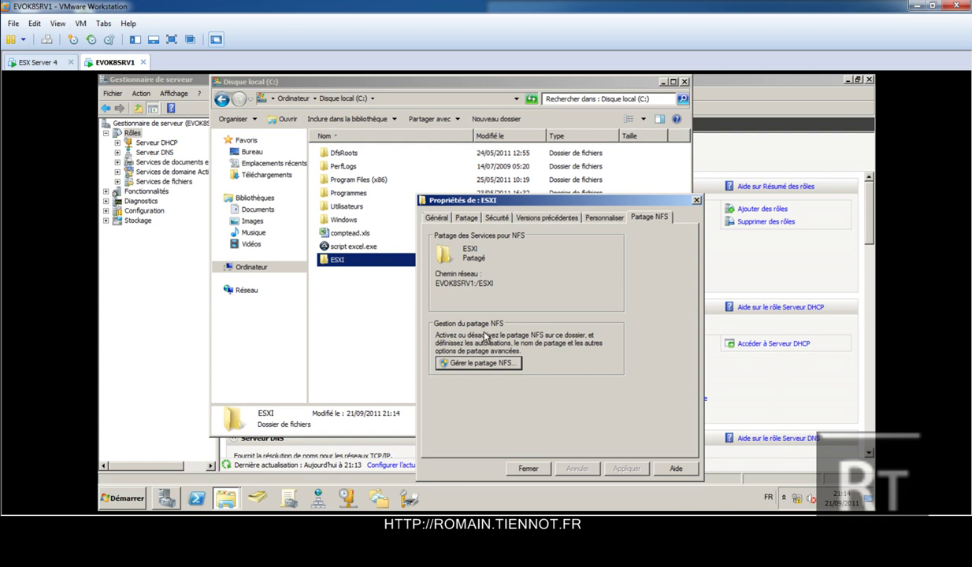
click(523, 468)
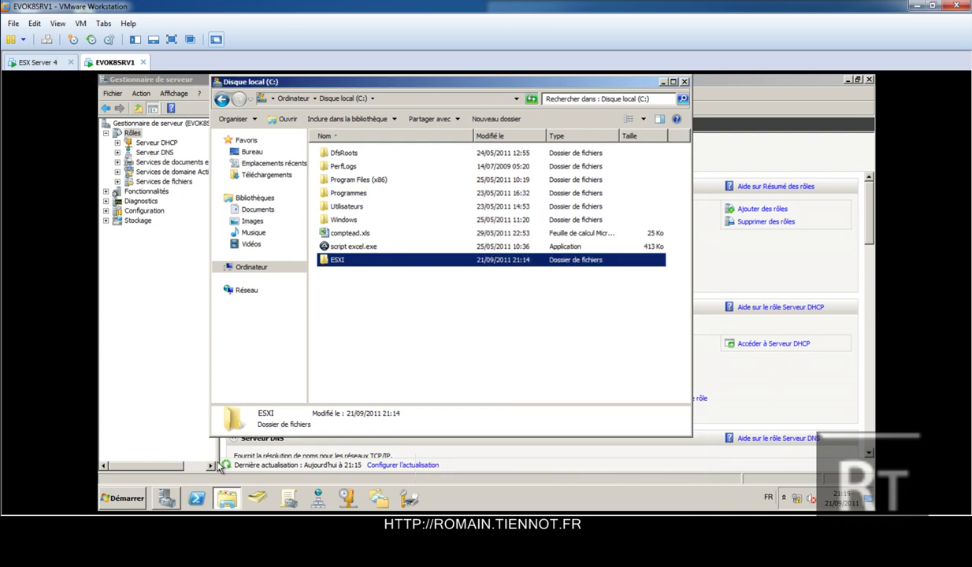
key(alt+Tab)
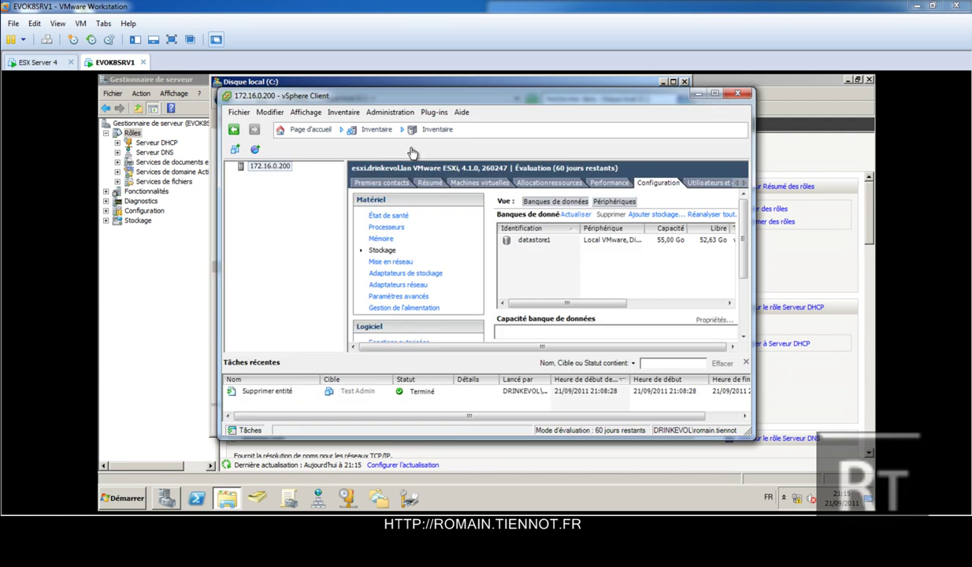
Add a Network File System datastore named Sauvegarde using server evok8srv1 and folder ESXI.
double_click(461, 98)
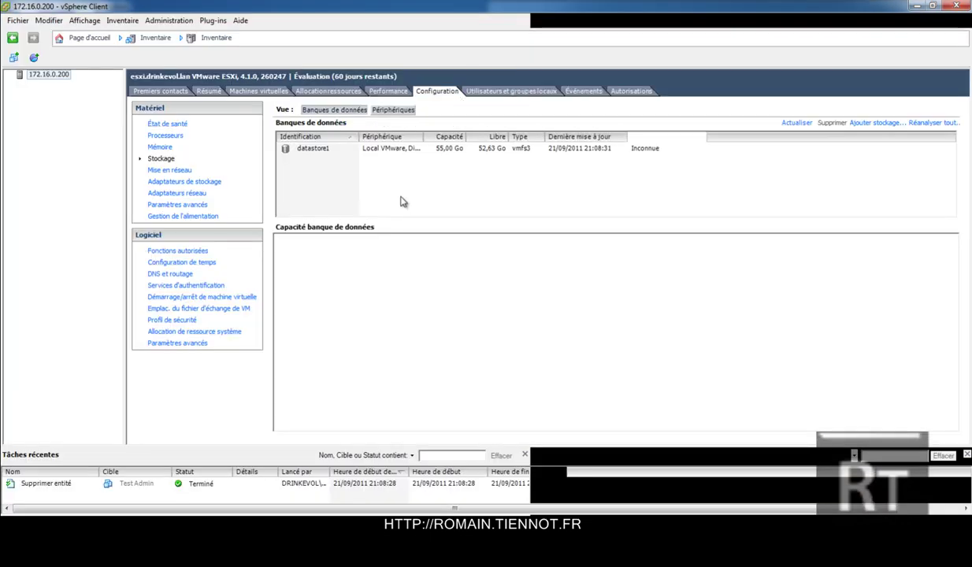
click(867, 129)
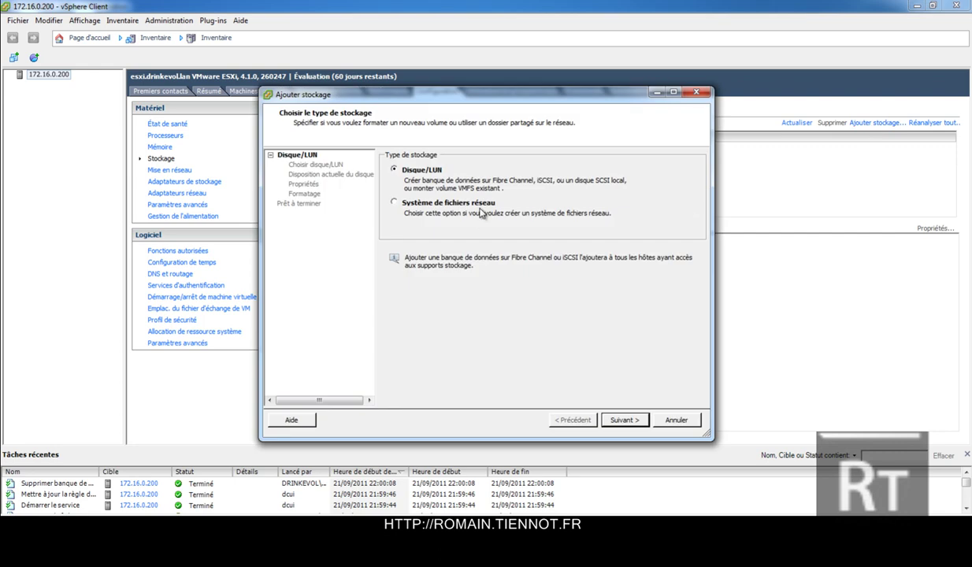
click(467, 203)
key(Return)
text(evok8srv1)
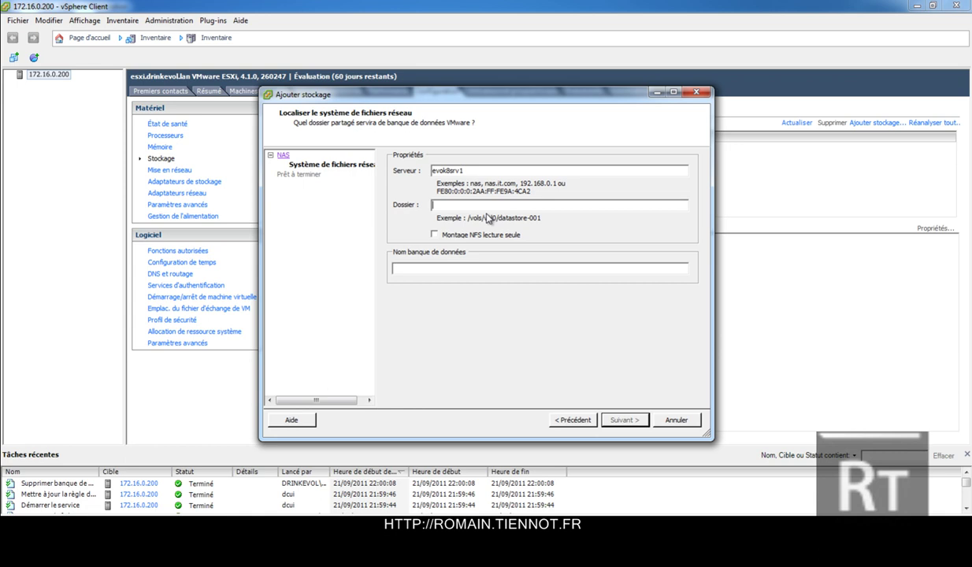
text(ESXI)
key(Tab)
key(Tab)
text(Sauvegarde)
key(Return)
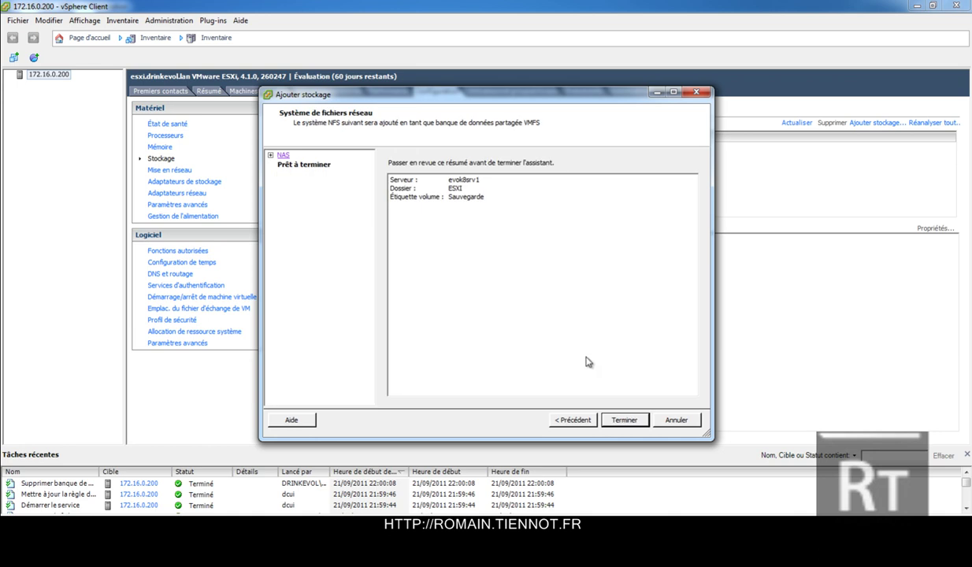
click(624, 419)
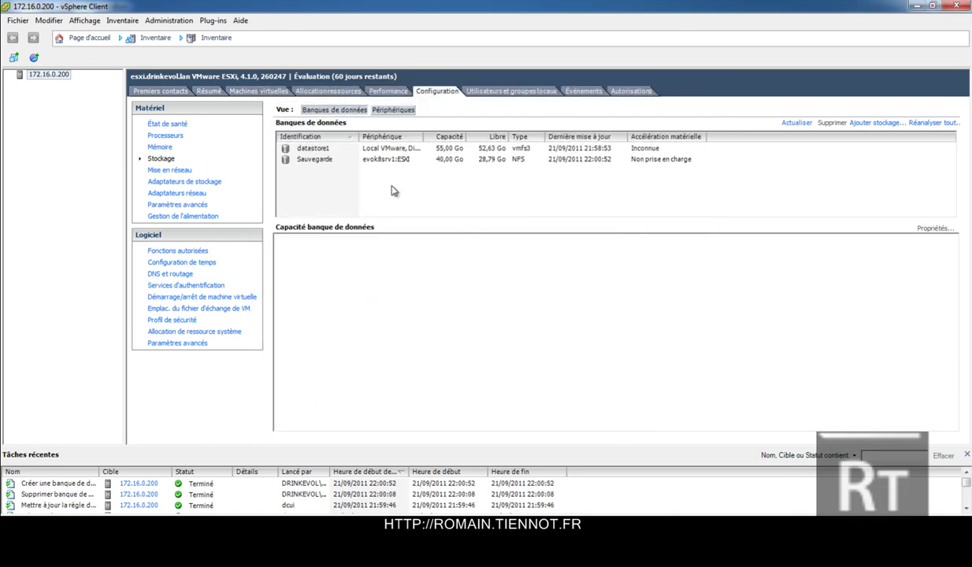
Browse the contents of the Sauvegarde datastore.
click(329, 162)
right_click(329, 163)
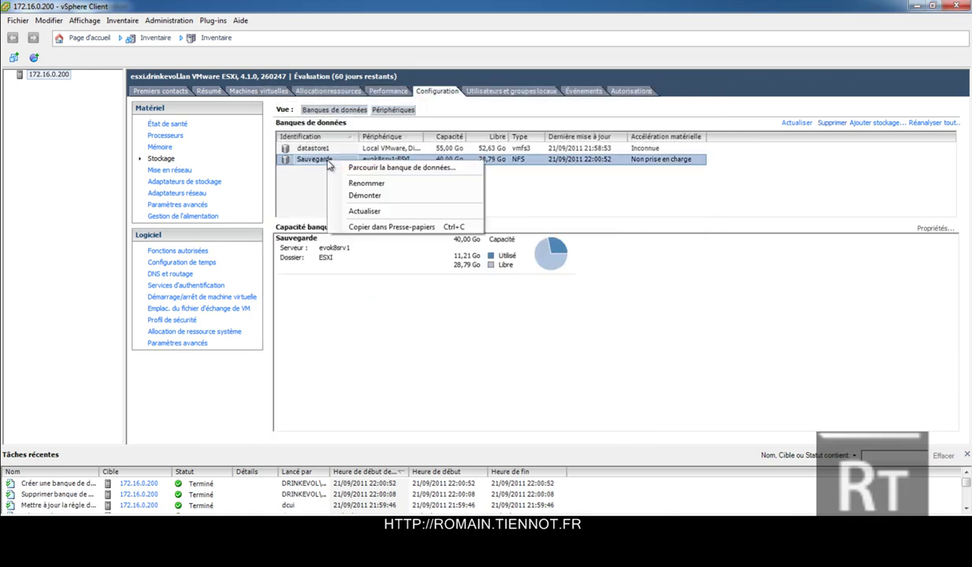
click(341, 168)
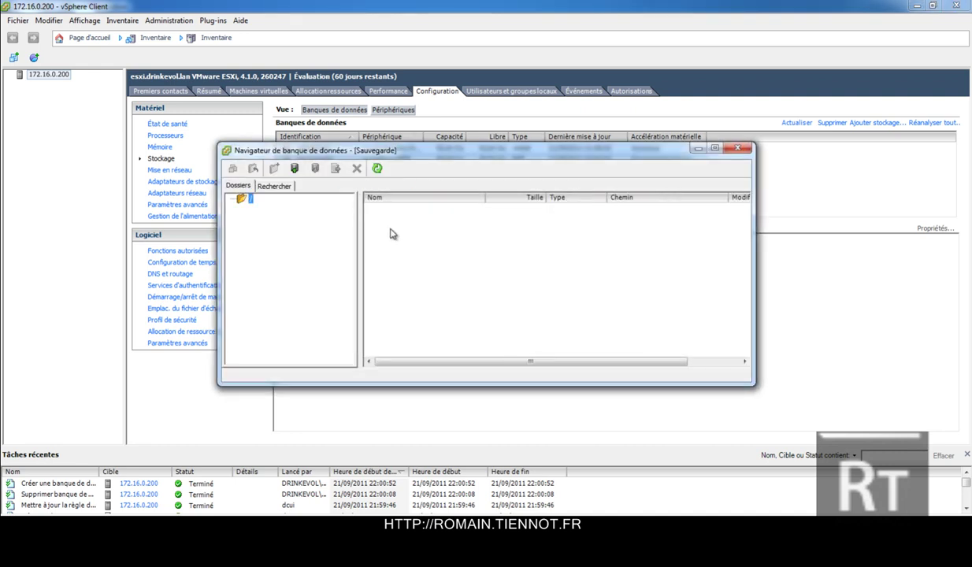
Create a TEST1 folder in the datastore and check it appears in C:\ESXI on the server.
right_click(393, 234)
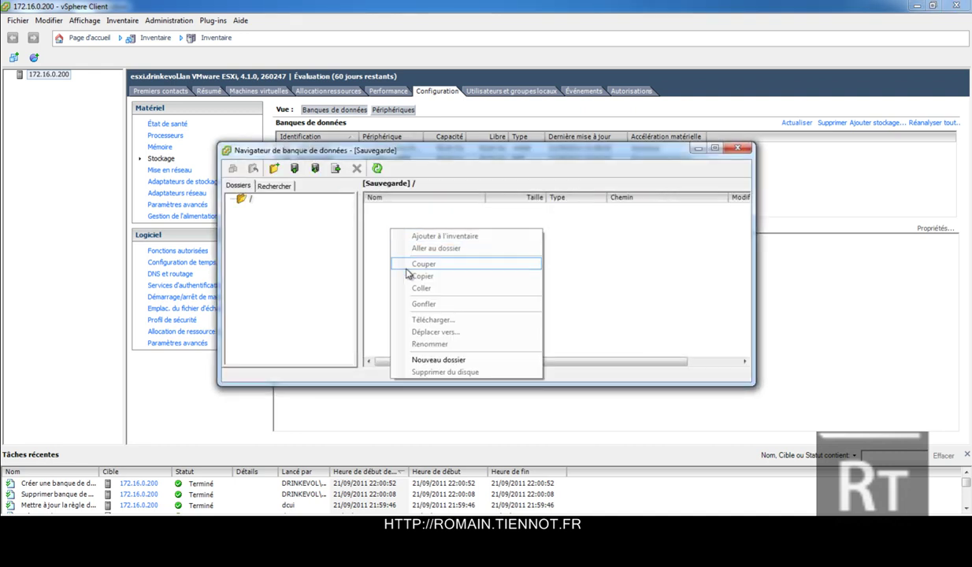
click(438, 360)
text(TES)
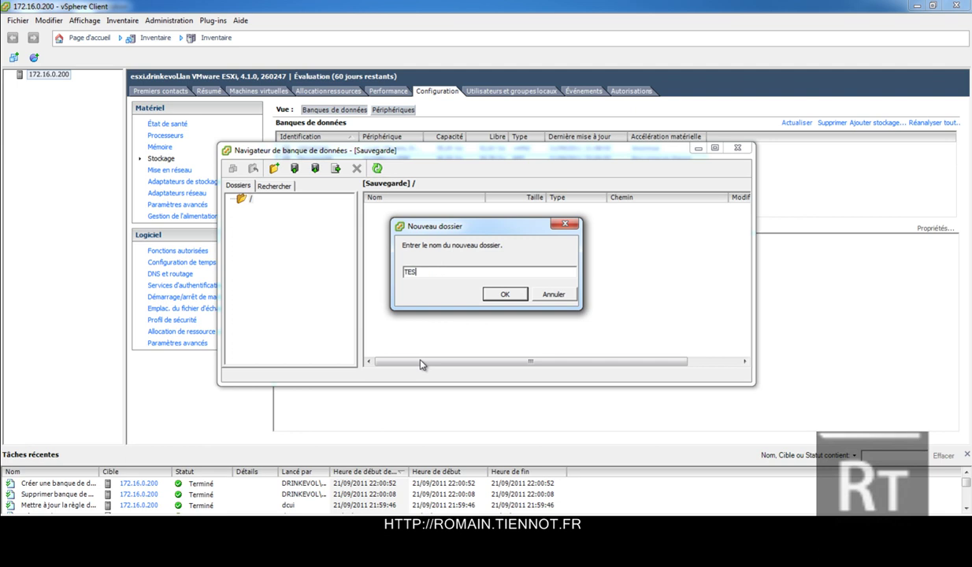
text(T1)
key(Return)
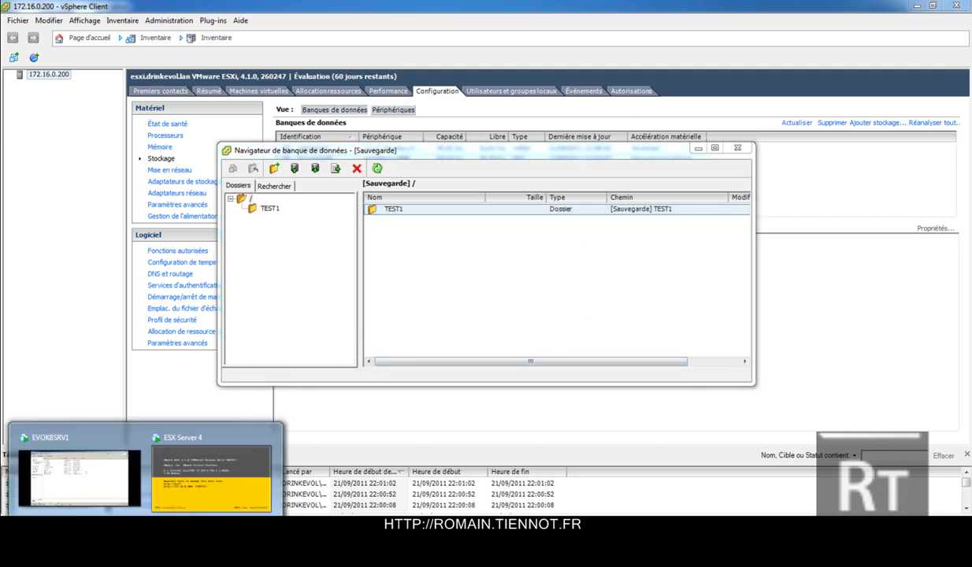
click(126, 482)
double_click(235, 230)
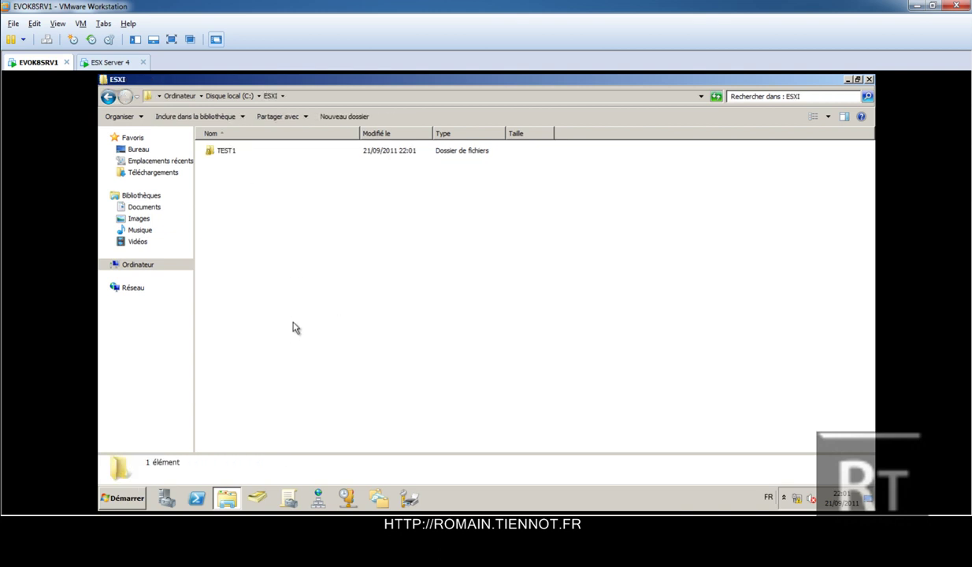
Delete TEST1 from the datastore, confirm C:\ESXI is empty in Explorer, and close the browser.
key(alt+Tab)
key(alt+Tab)
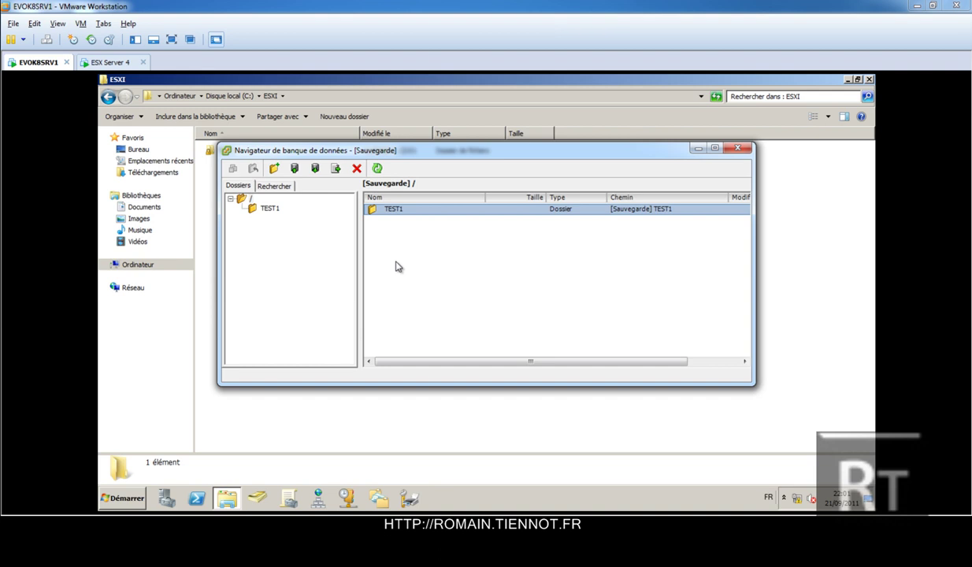
click(357, 169)
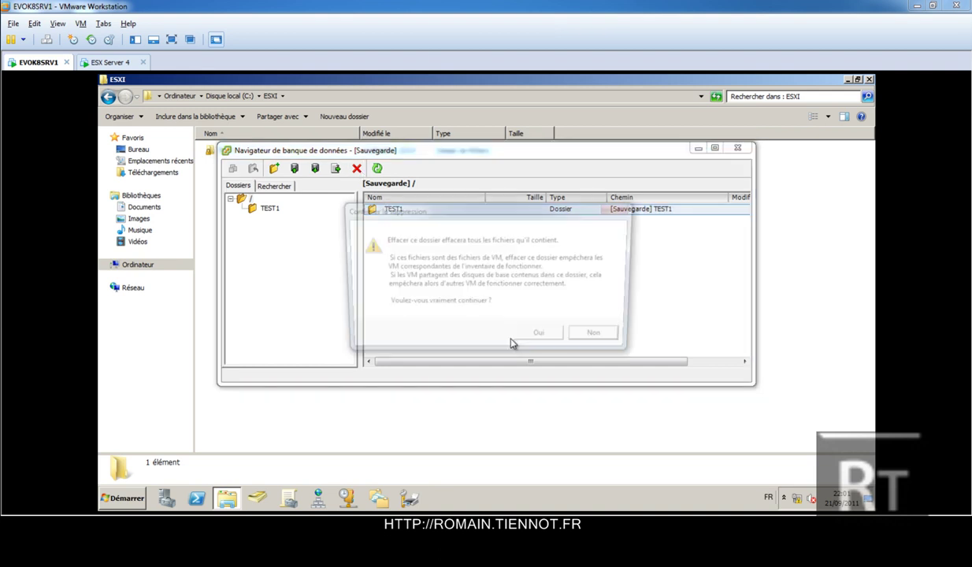
click(544, 336)
drag(496, 158, 485, 240)
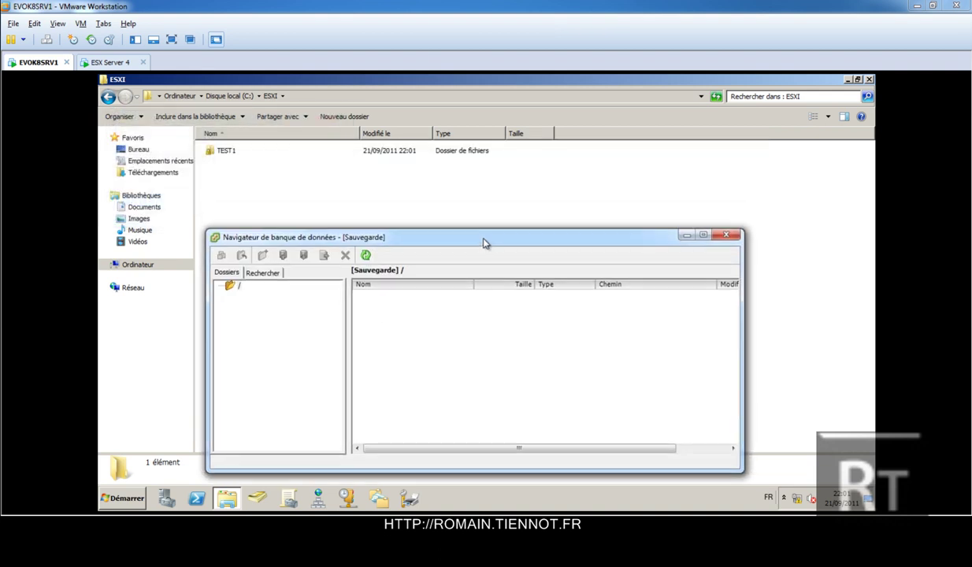
click(717, 97)
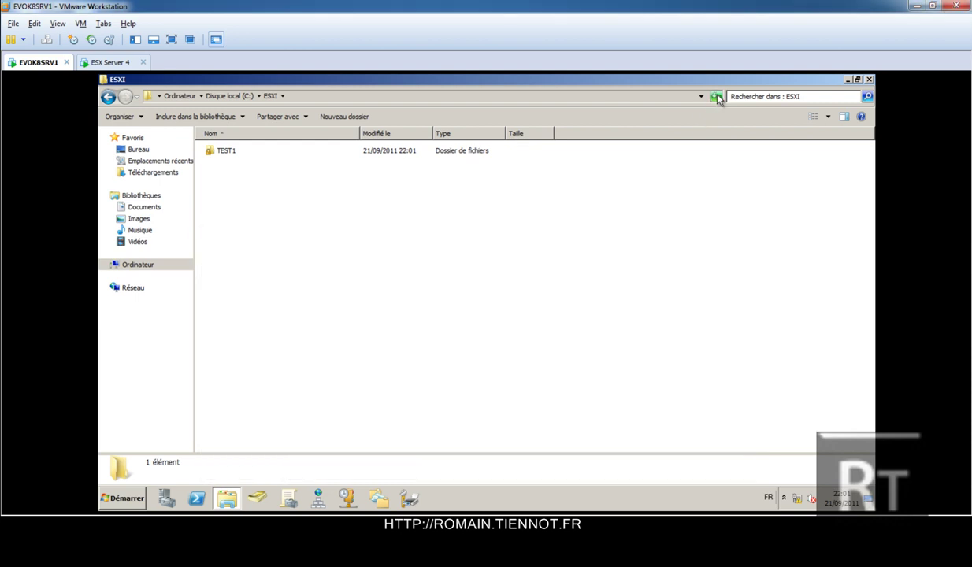
key(alt+Tab)
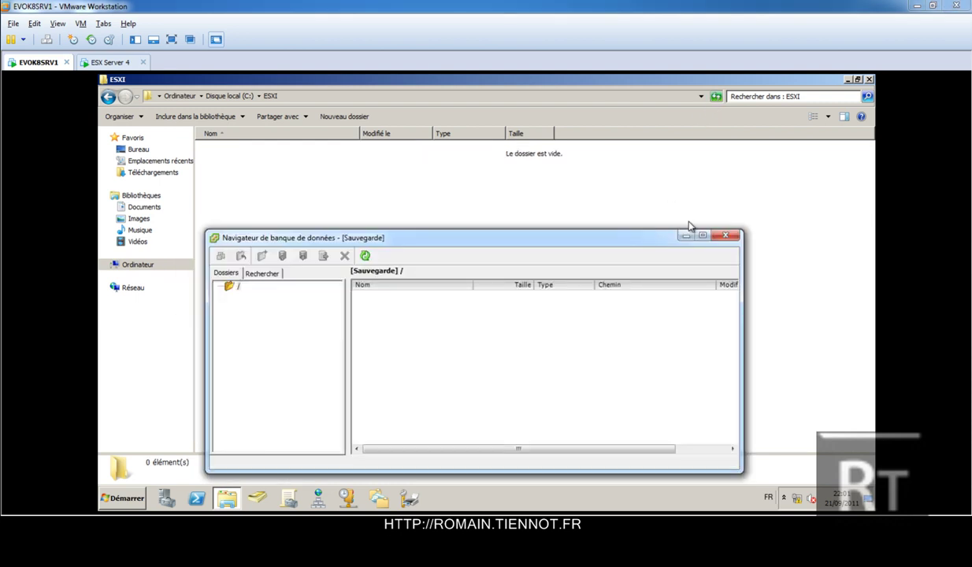
click(725, 235)
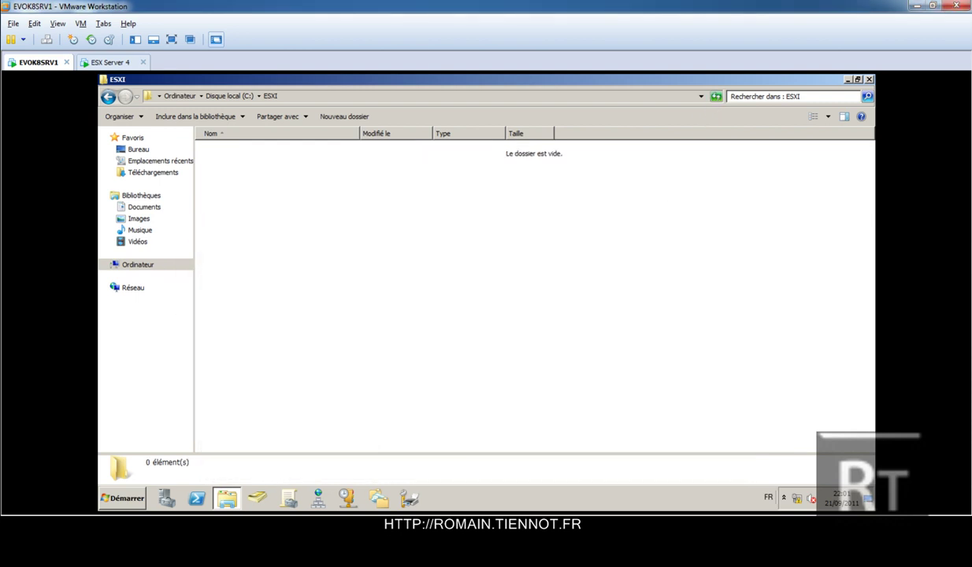
Unmount the Sauvegarde NFS datastore from the host's storage list.
mouse_move(175, 494)
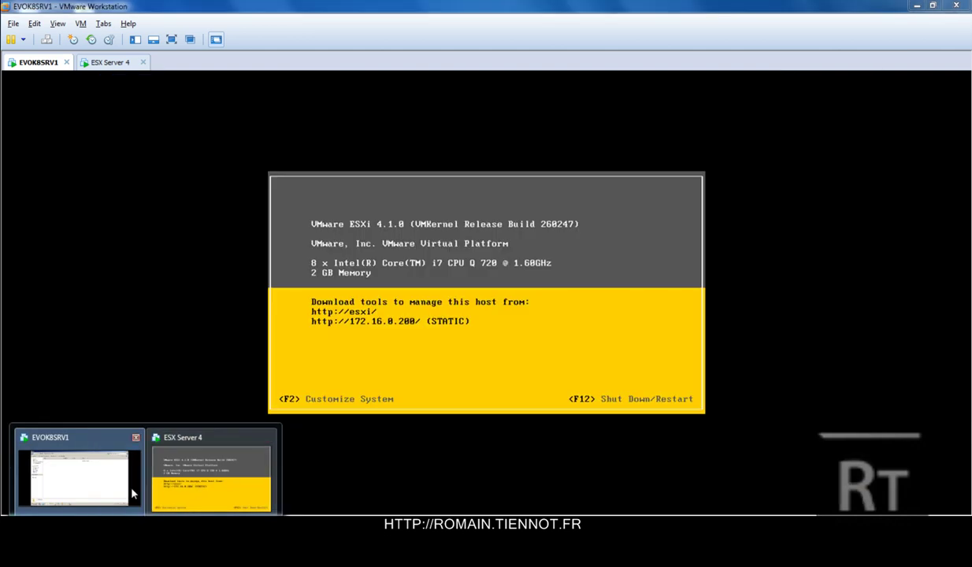
mouse_move(129, 490)
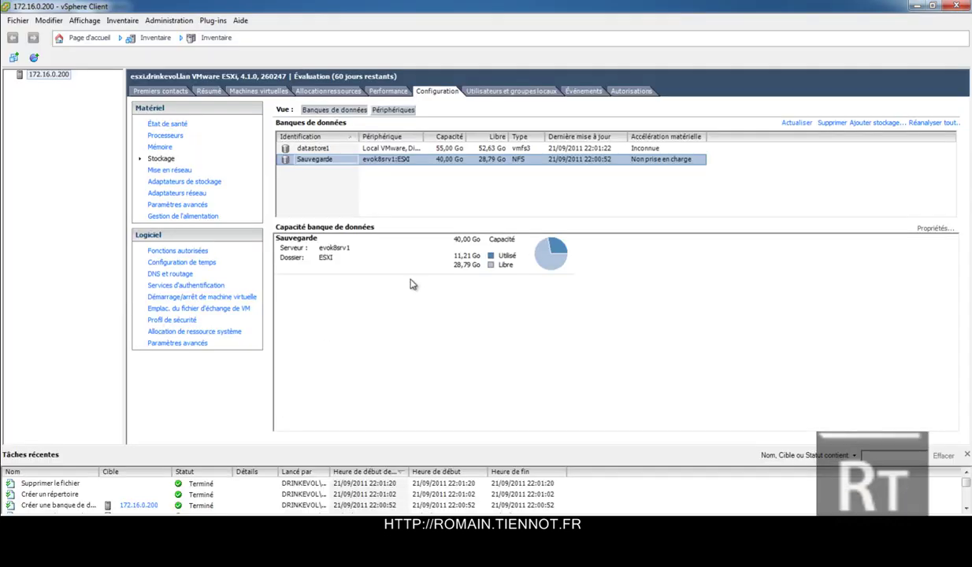
right_click(423, 153)
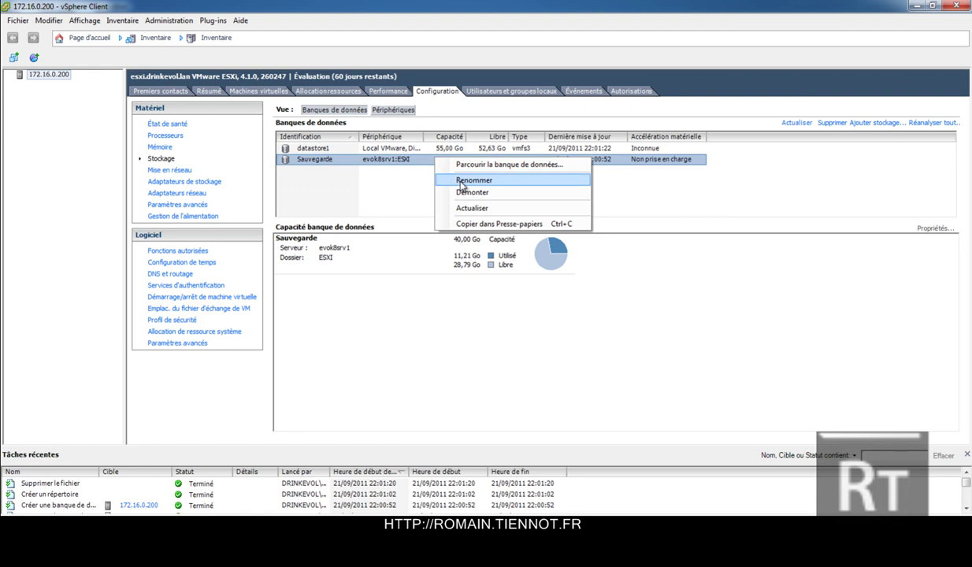
click(463, 193)
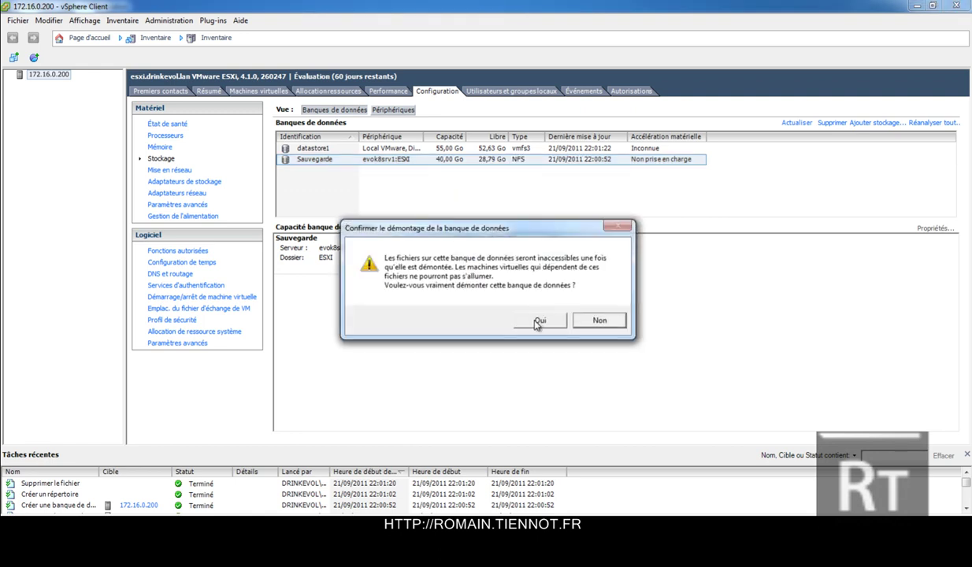
click(522, 316)
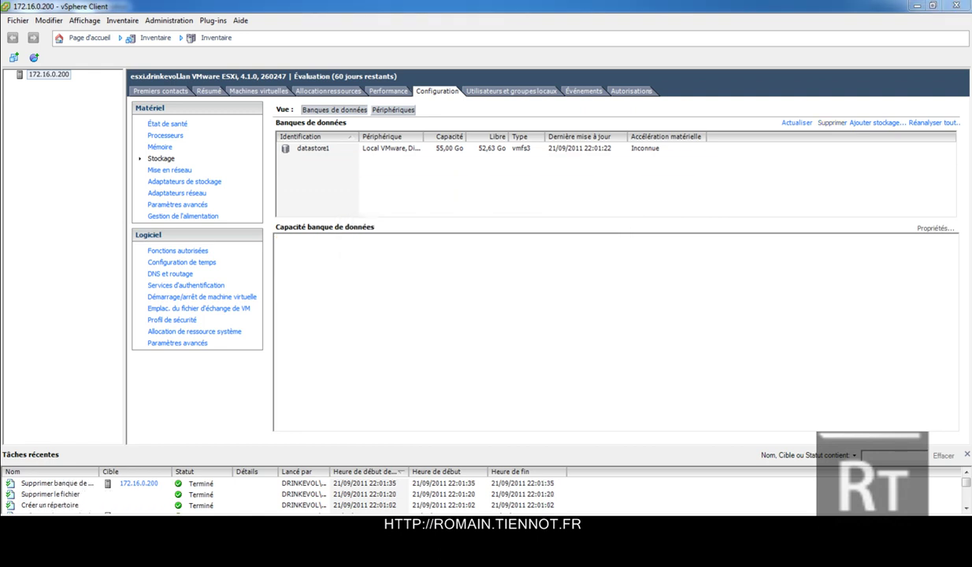
Open a PuTTY SSH session to 172.16.0.200 and log in as root.
click(516, 278)
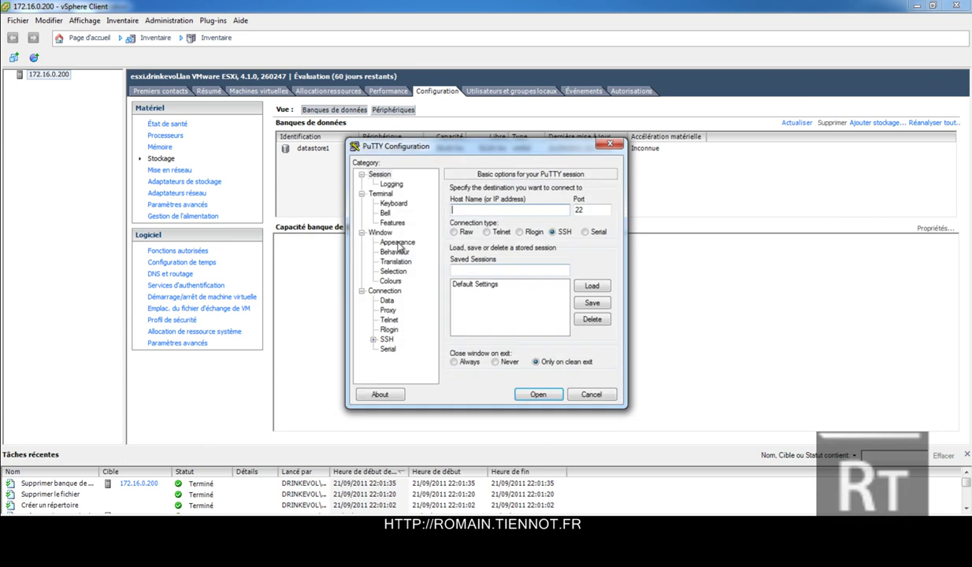
text(172.16.0.200)
key(Return)
text(root)
key(Return)
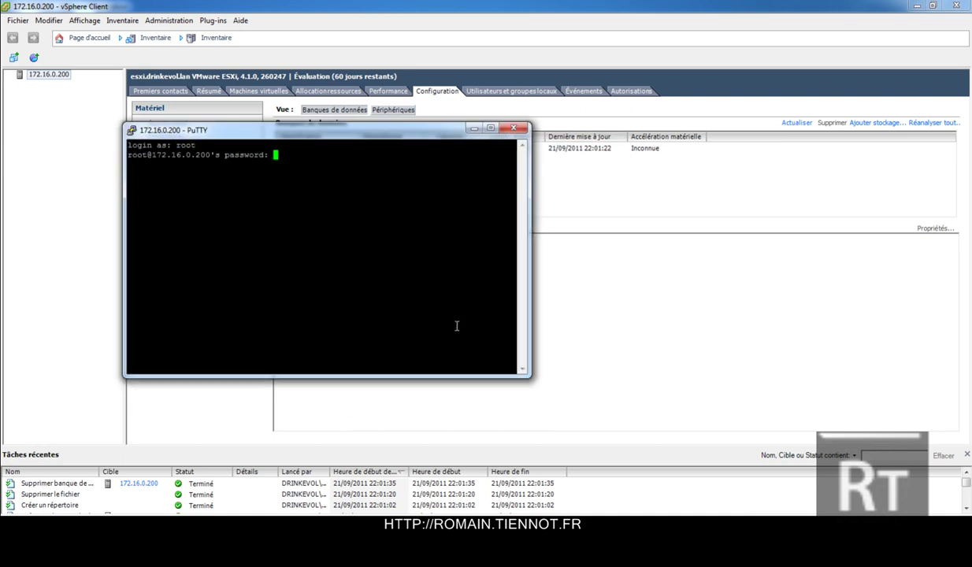
key(Return)
Change to /vmfs/volumes and list the existing volumes.
text(cd /vmfs/)
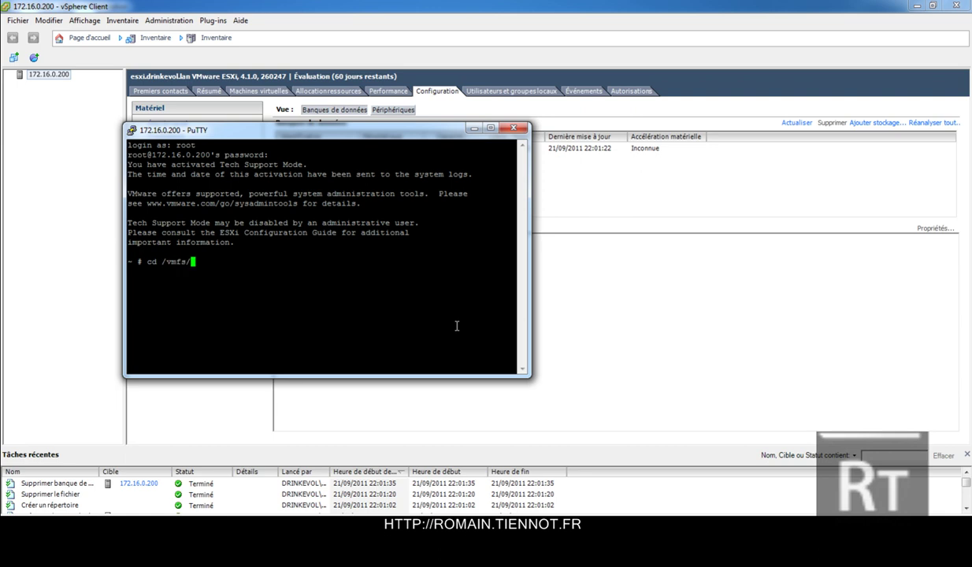
key(Return)
text(cd volumes/)
key(Return)
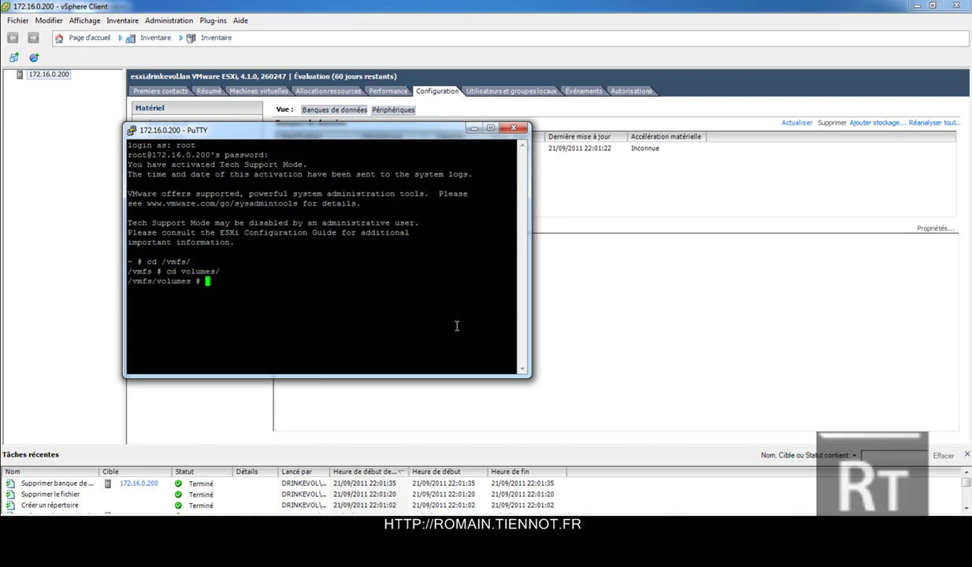
text(ls)
key(Return)
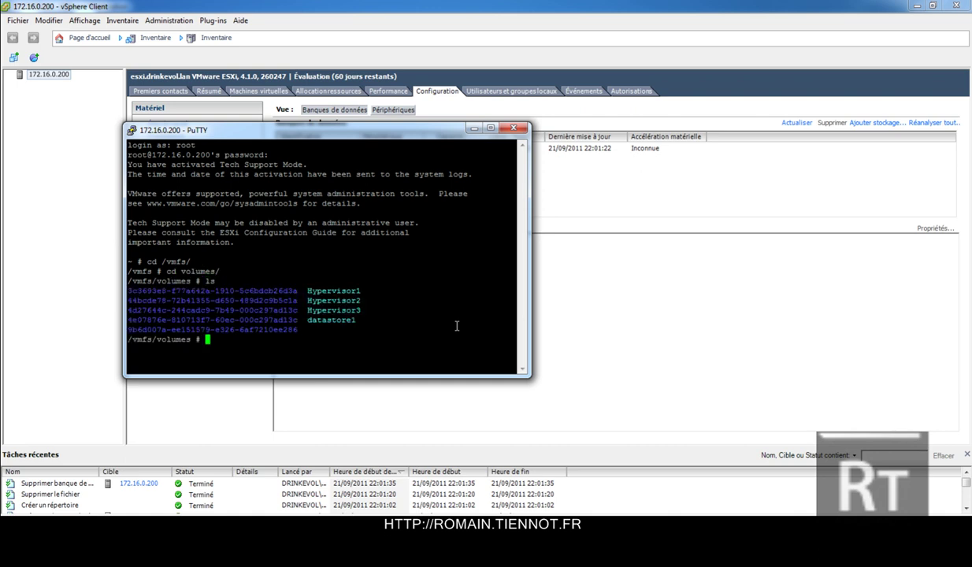
Run esxcfg-nas -a -o evok8srv1 -s esxi Sauvegarde and list the volumes.
text(esxcfg-nas -a -o evok8srv1)
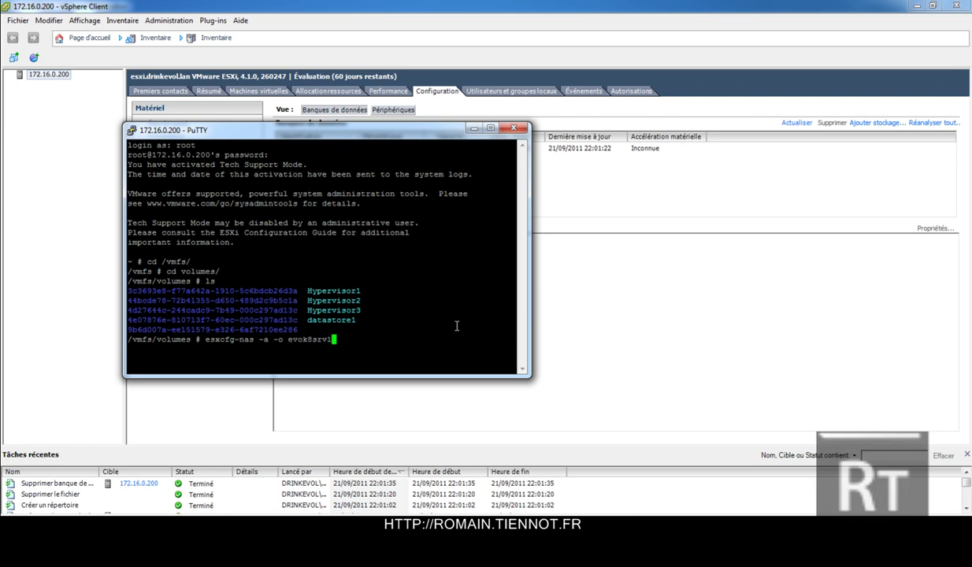
text( -s esxi Sauvegar)
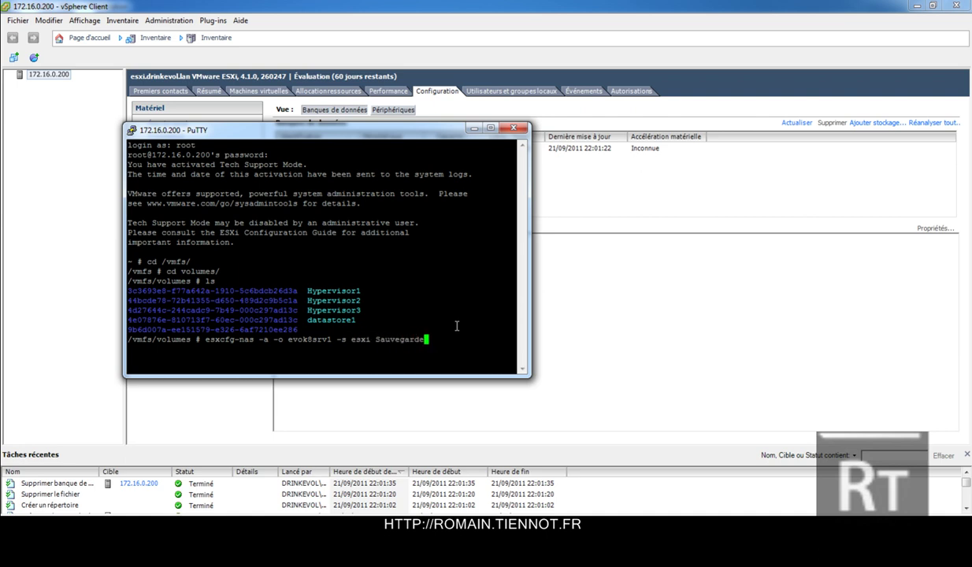
text(de)
key(Return)
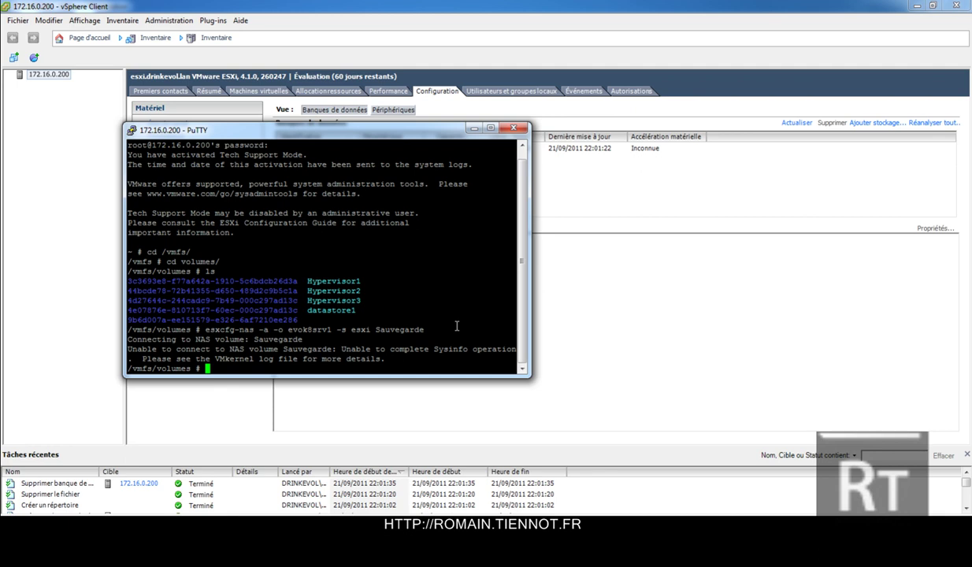
text(ls)
key(Return)
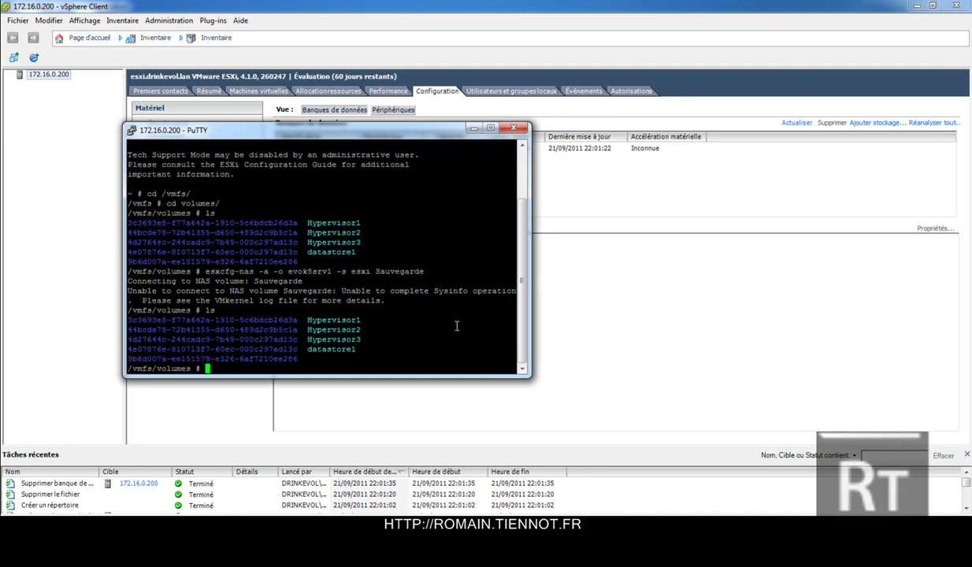
Rerun the mount with the share name corrected to ESXI and confirm Sauvegarde is listed.
key(Up)
key(Up)
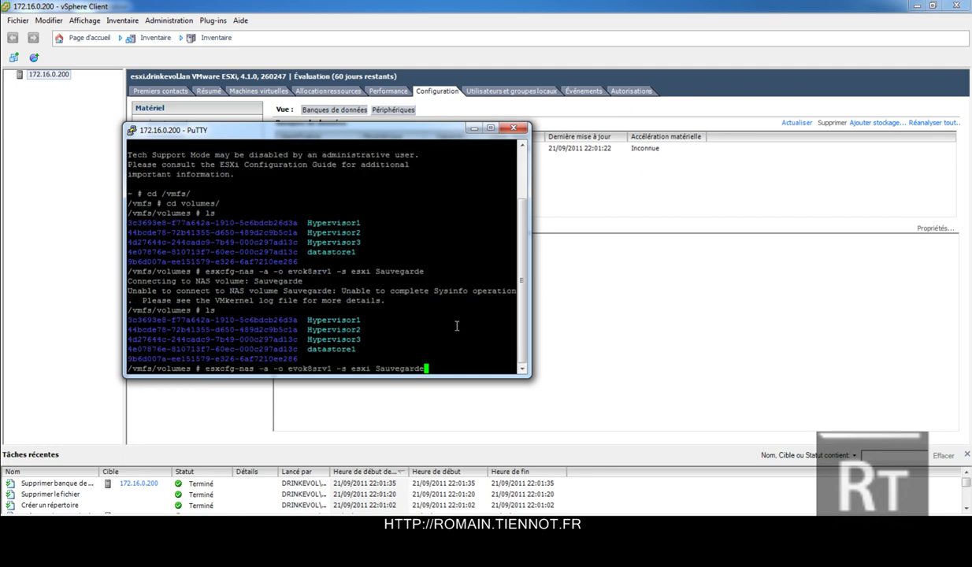
key(Left)
key(Left)
key(Left)
key(Left)
key(Left)
key(Left)
key(Left)
key(Left)
key(Left)
key(Left)
key(Left)
key(Left)
key(Left)
key(Left)
key(Left)
key(Left)
key(Left)
key(Left)
key(Left)
key(Right)
key(Right)
key(Right)
key(Right)
key(Right)
key(Right)
key(Right)
key(Right)
key(BackSpace)
key(BackSpace)
key(BackSpace)
key(BackSpace)
text(ESXI)
key(Return)
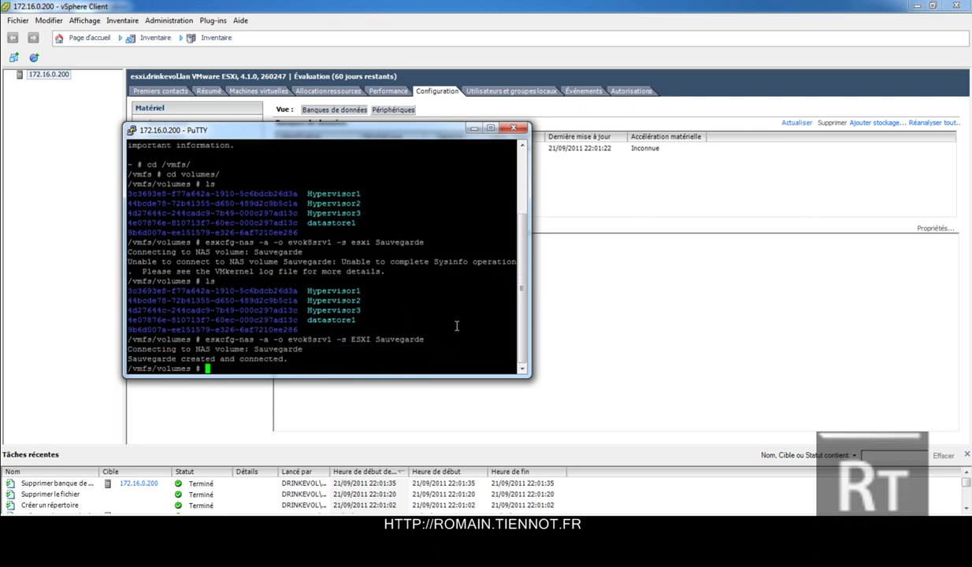
text(ls)
key(Return)
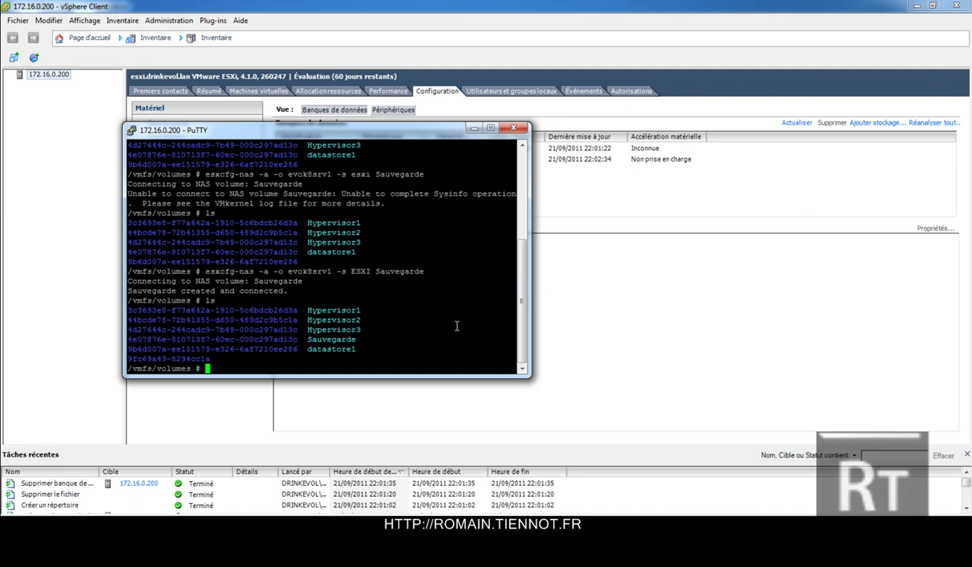
In PuTTY, enter the Sauvegarde datastore and create a test2 folder with mkdir.
text(cd S)
key(Tab)
key(Return)
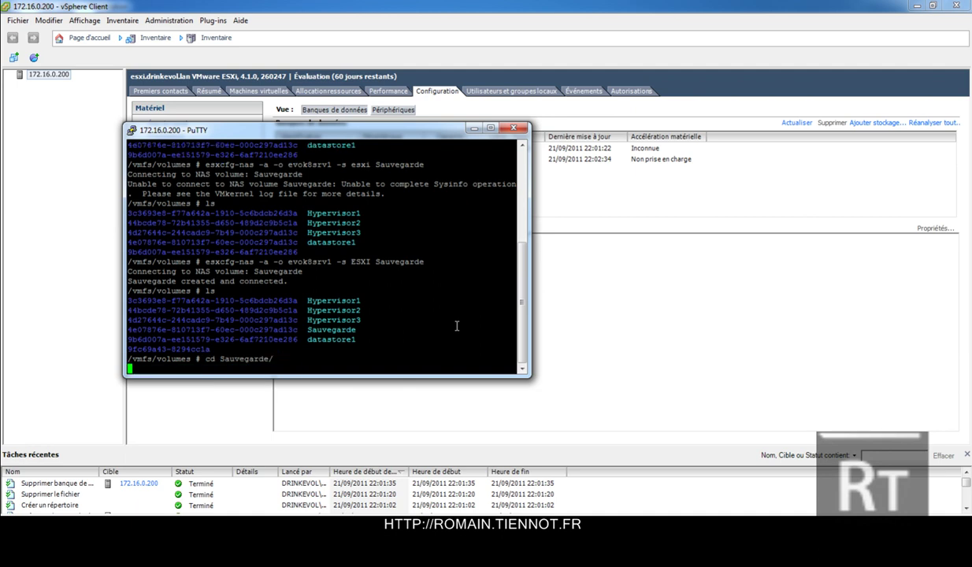
text(mkdir )
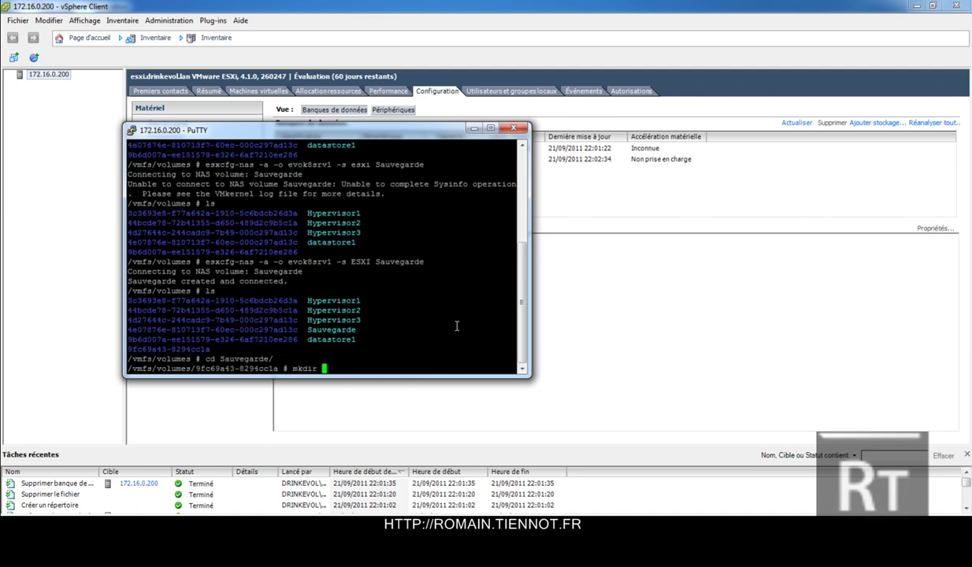
text(test2)
key(Return)
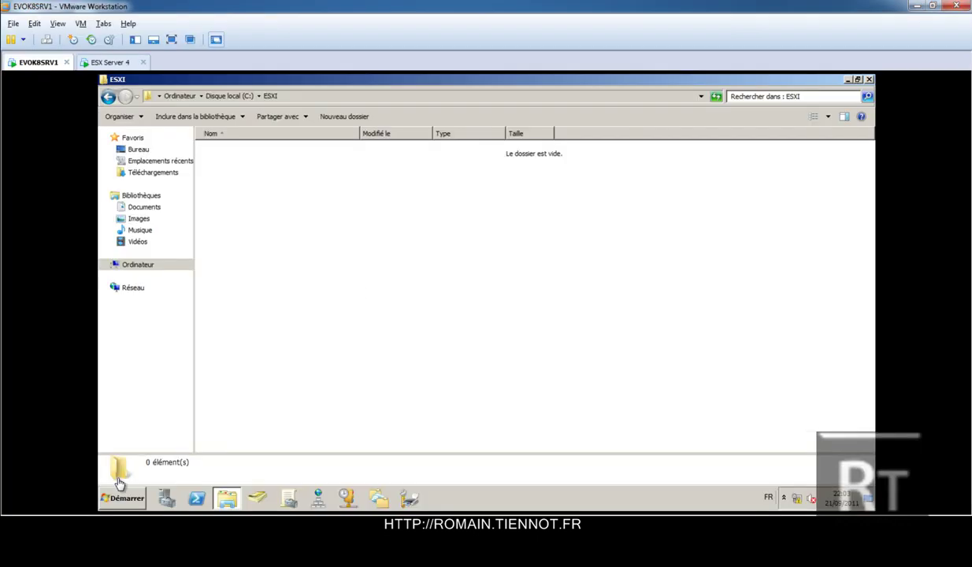
Check that test2 appears in the VM's C:\ESXI folder, then list the datastore in PuTTY.
click(76, 445)
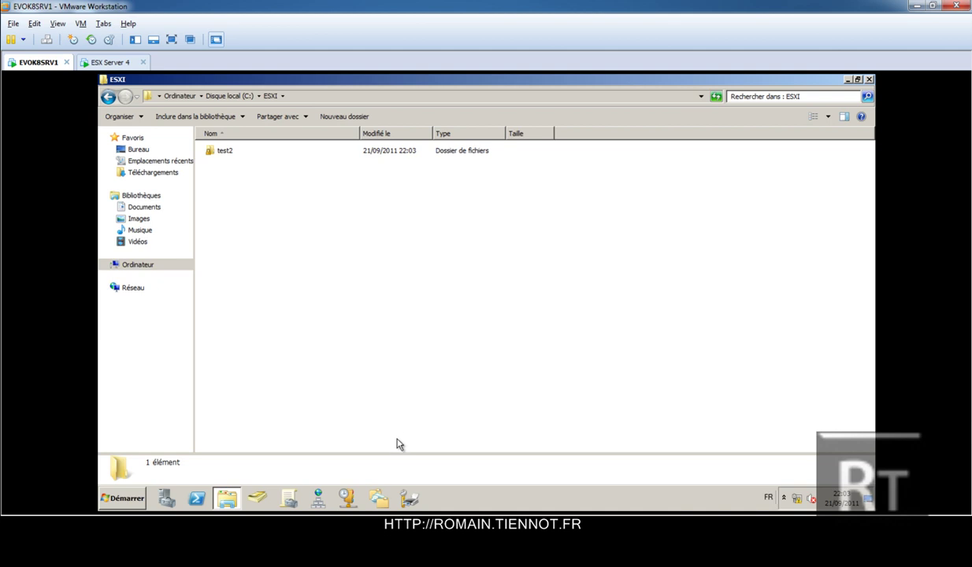
key(alt+Tab)
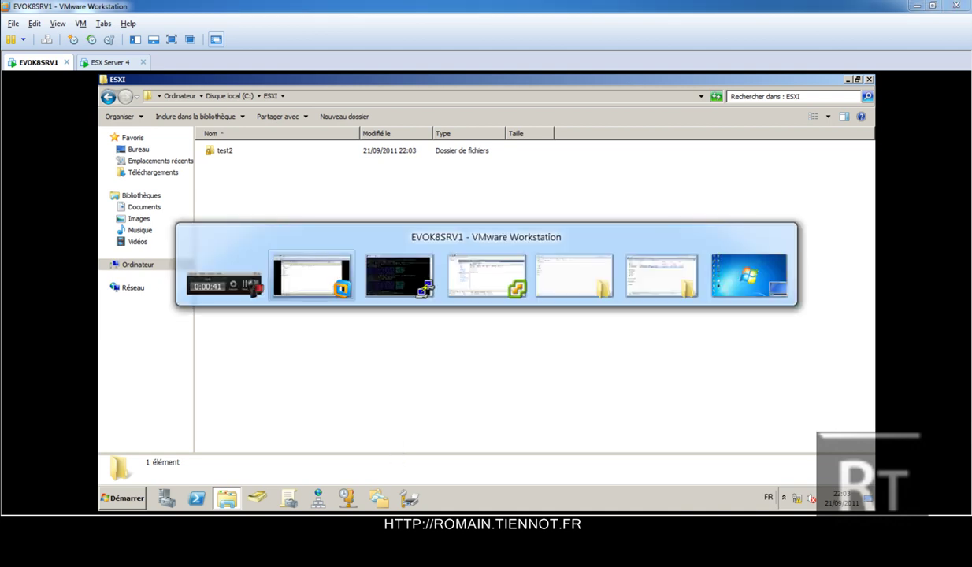
key(Tab)
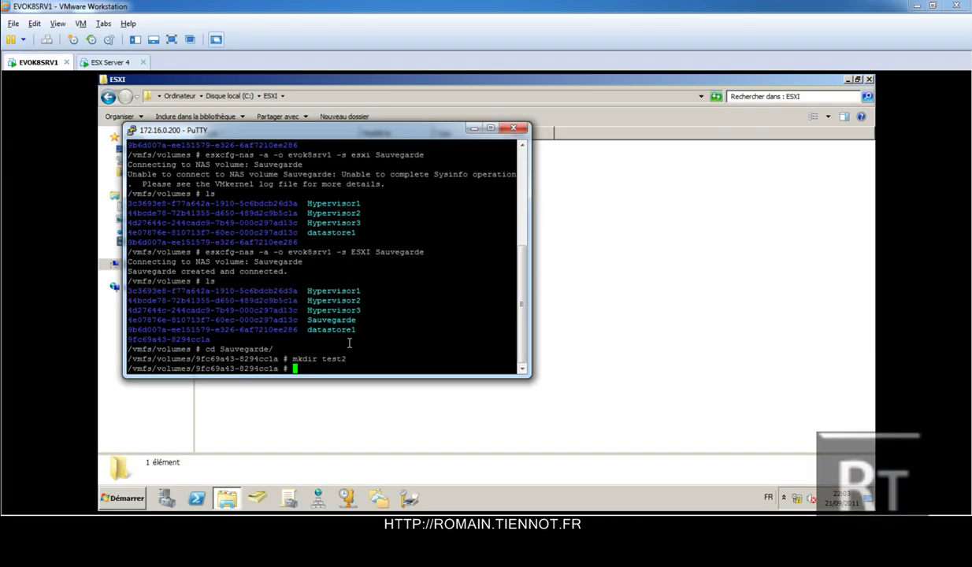
text(ls)
key(Return)
Delete the test2 folder with rm -r and confirm the datastore listing is empty.
text(rm )
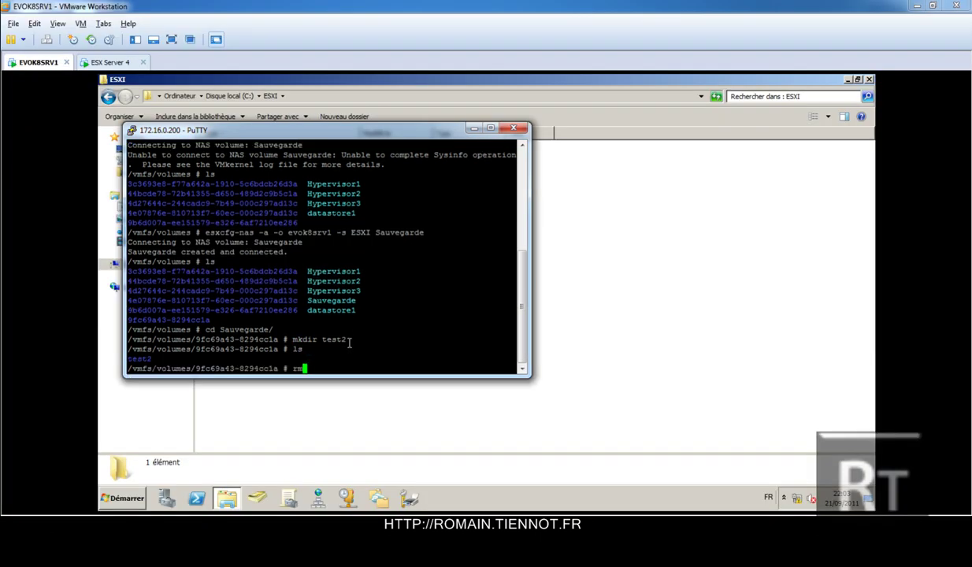
text(test2/ -r)
key(Return)
text(ls)
key(Return)
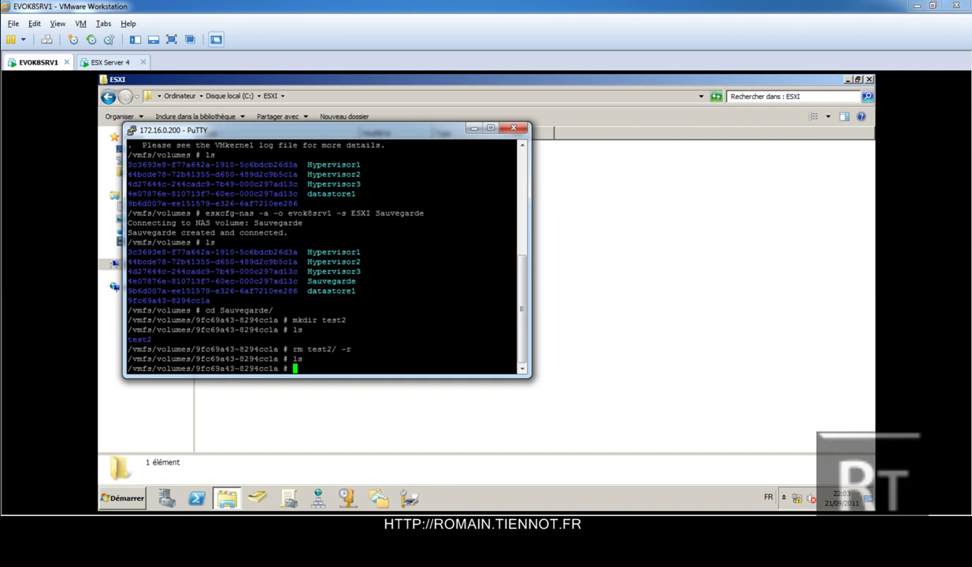